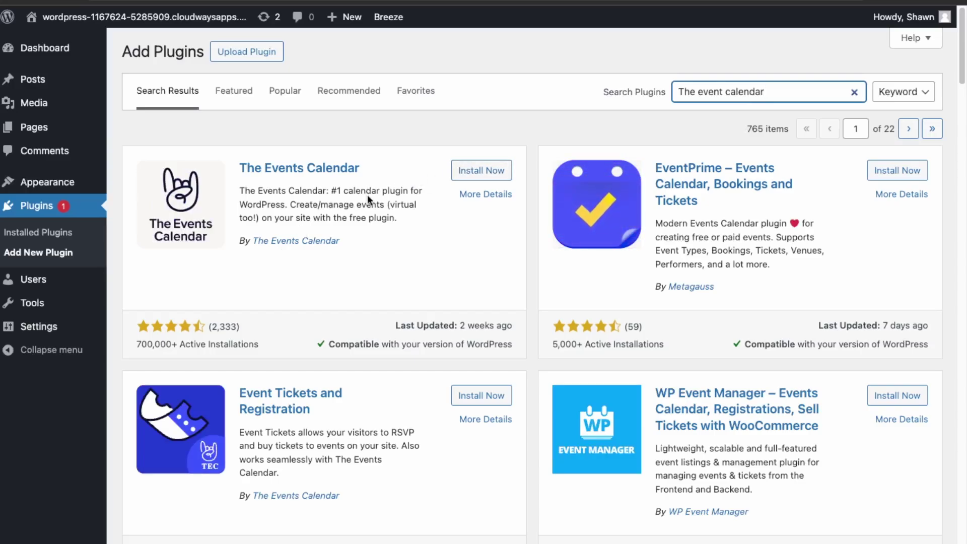
Install and activate The Events Calendar, then dismiss the Event Tickets banner and activation notice
{"action": "left_click", "coordinate": [492, 172]}
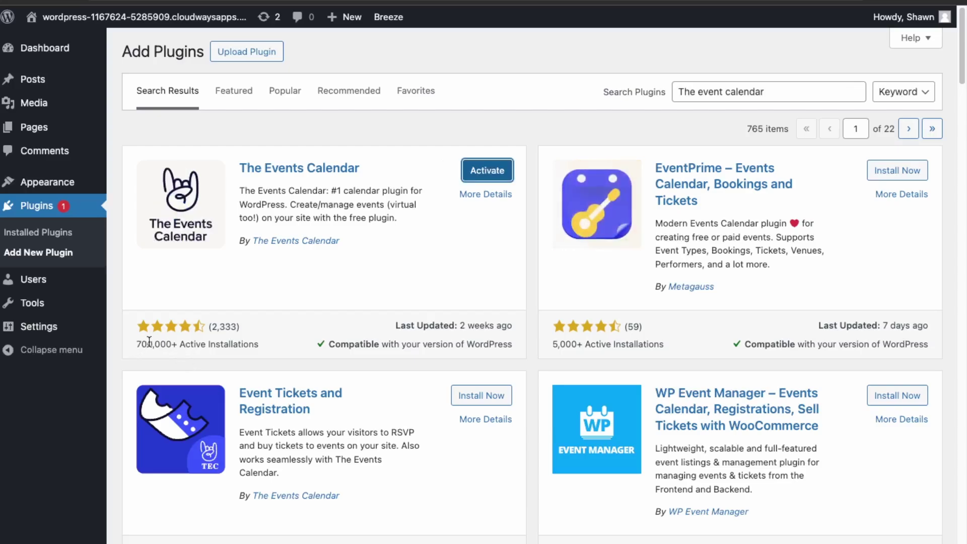
{"action": "left_click", "coordinate": [485, 173]}
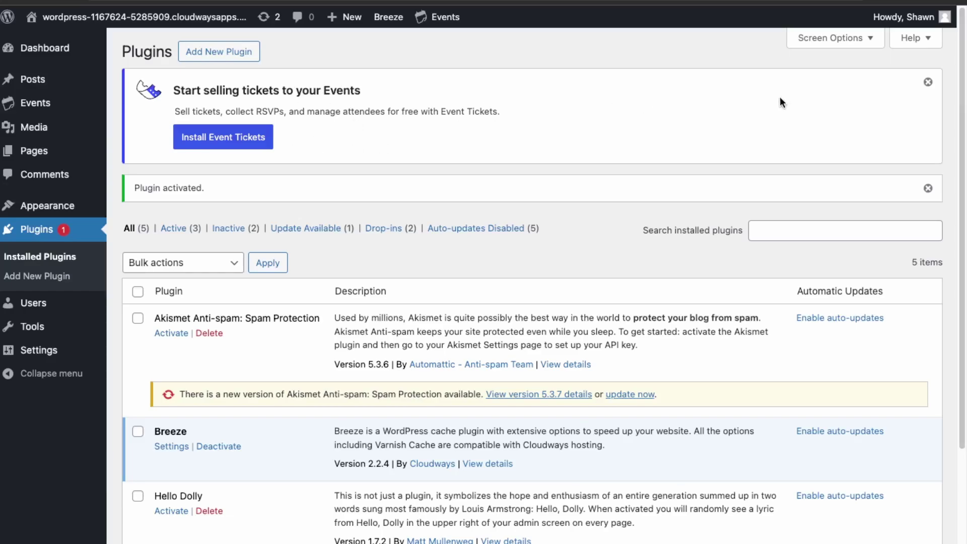
{"action": "left_click", "coordinate": [927, 82]}
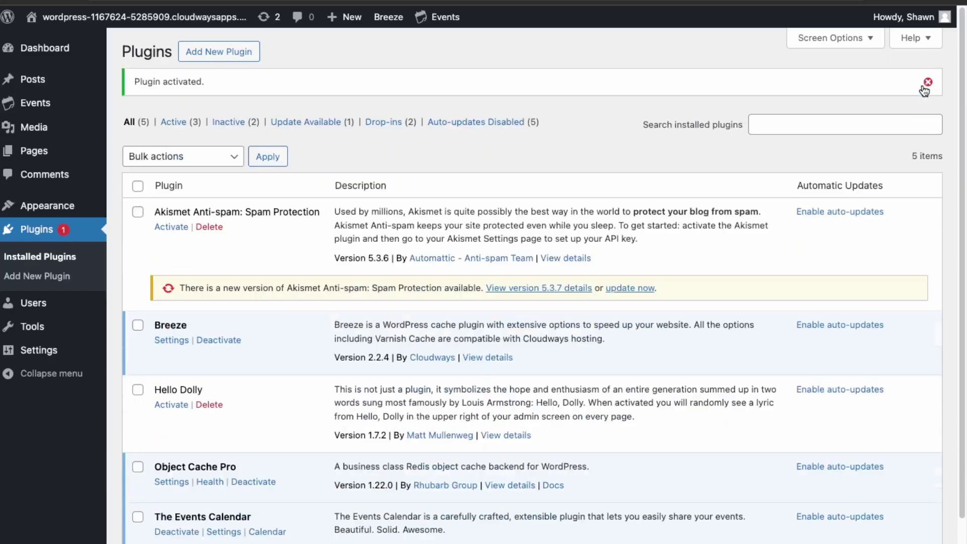
{"action": "left_click", "coordinate": [928, 84]}
{"action": "mouse_move", "coordinate": [40, 106]}
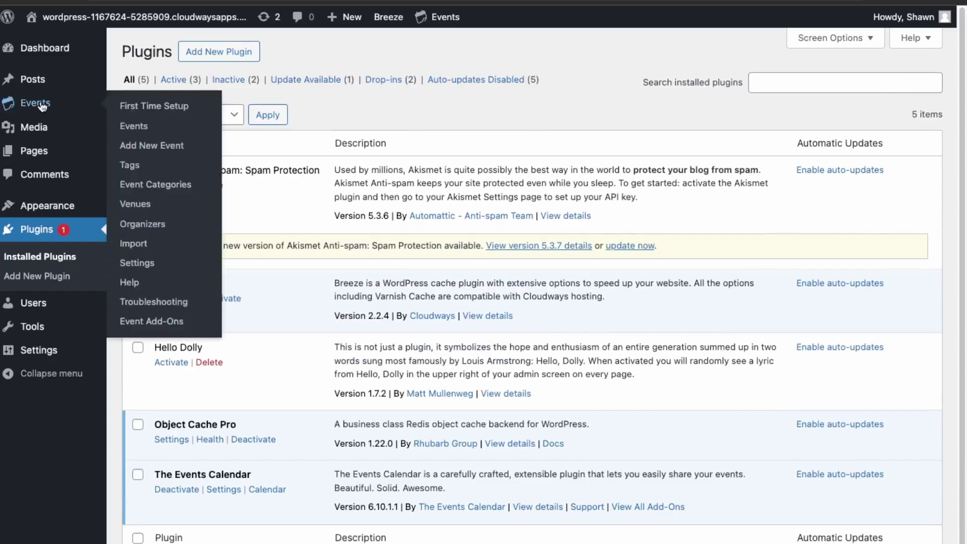
Launch The Events Calendar's guided setup, skipping the usage-data opt-in
{"action": "left_click", "coordinate": [169, 111]}
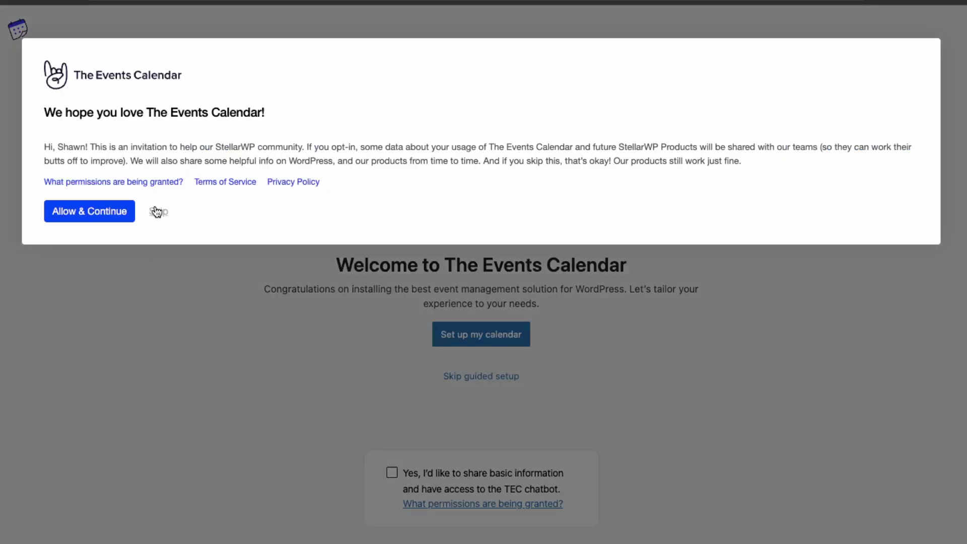
{"action": "left_click", "coordinate": [155, 211]}
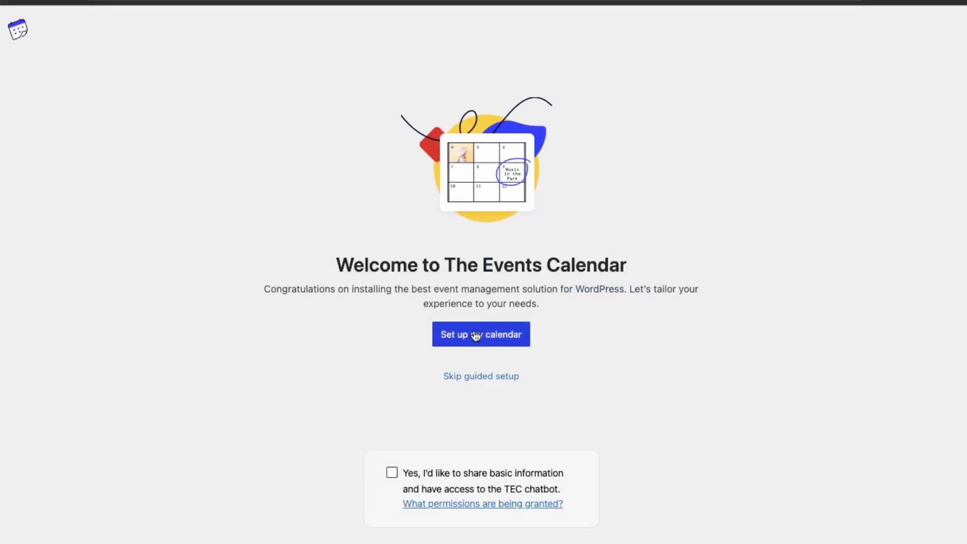
{"action": "left_click", "coordinate": [476, 335]}
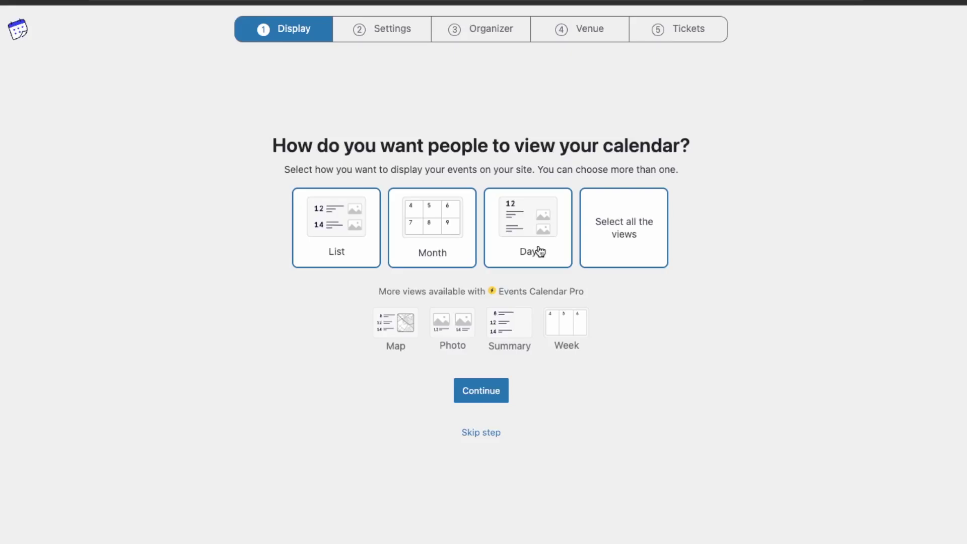
Clear all calendar view selections and keep only the List view
{"action": "double_click", "coordinate": [614, 236]}
{"action": "left_click", "coordinate": [345, 243]}
{"action": "left_click", "coordinate": [328, 222]}
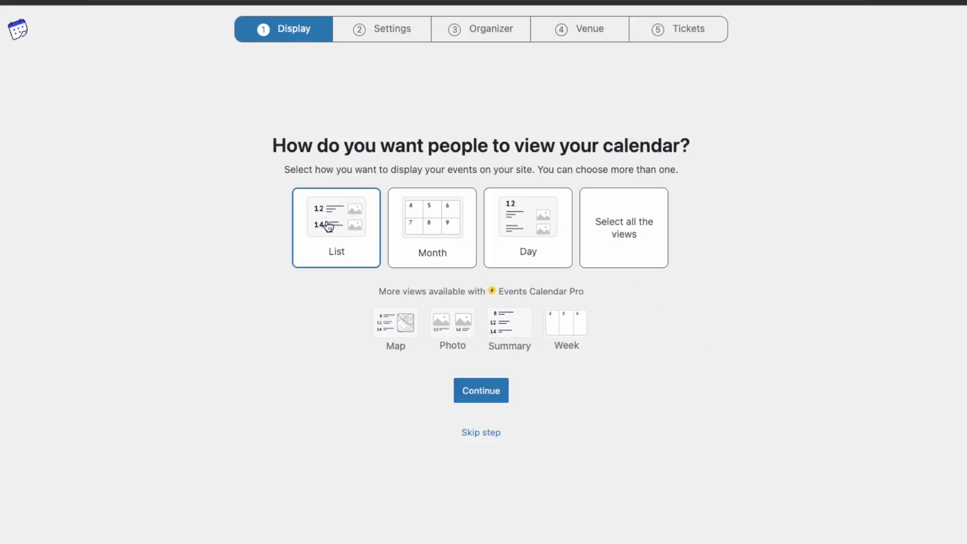
Set the event currency to $ (Canadian Dollar) and the time zone to Toronto
{"action": "left_click", "coordinate": [490, 398]}
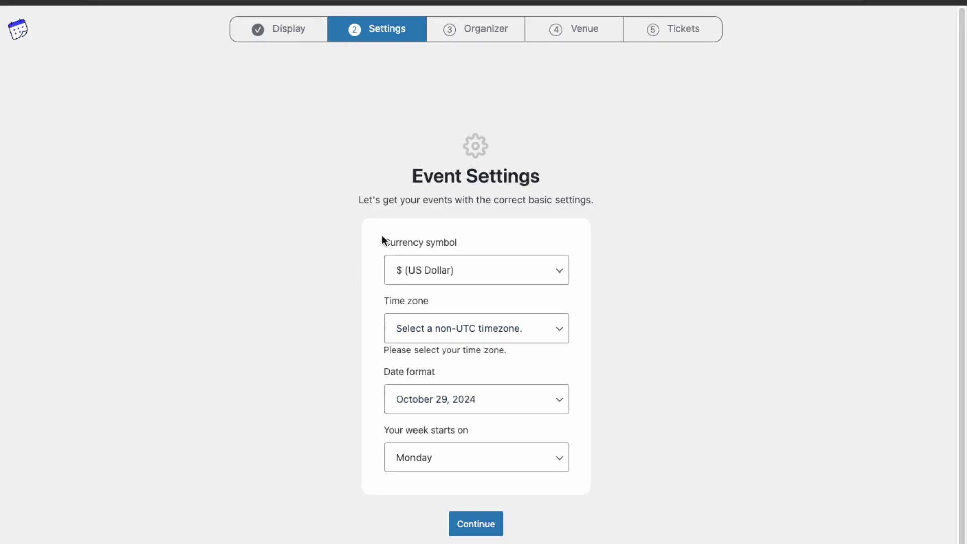
{"action": "left_click", "coordinate": [492, 276]}
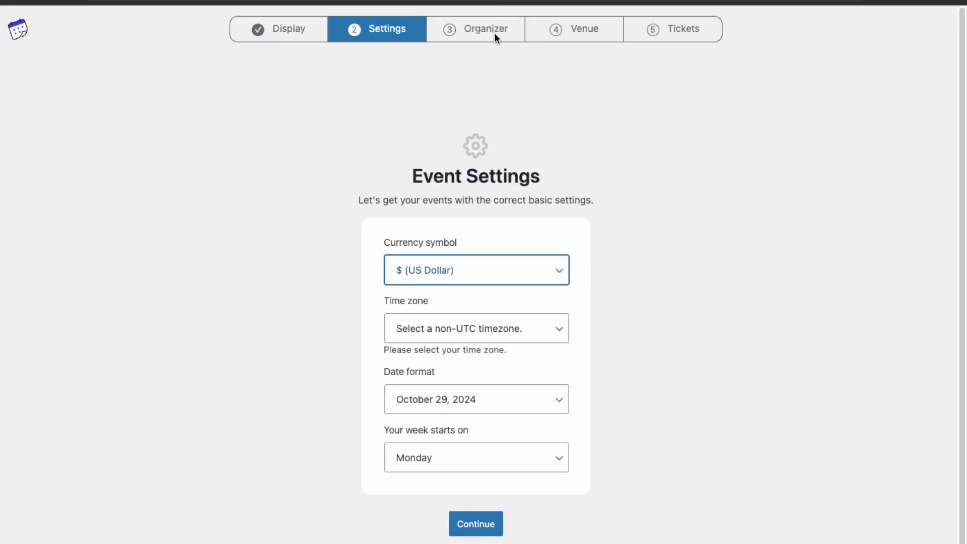
{"action": "left_click", "coordinate": [465, 288]}
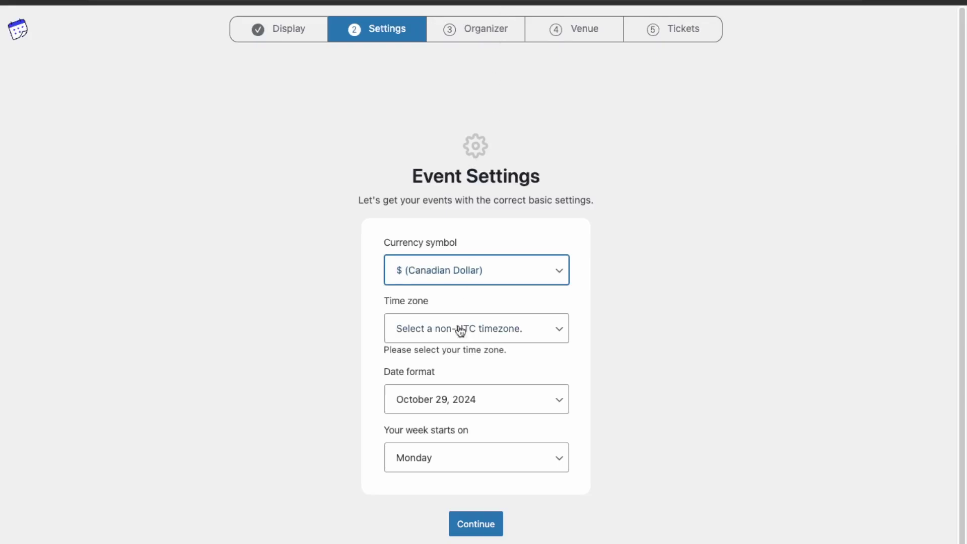
{"action": "left_click", "coordinate": [473, 328]}
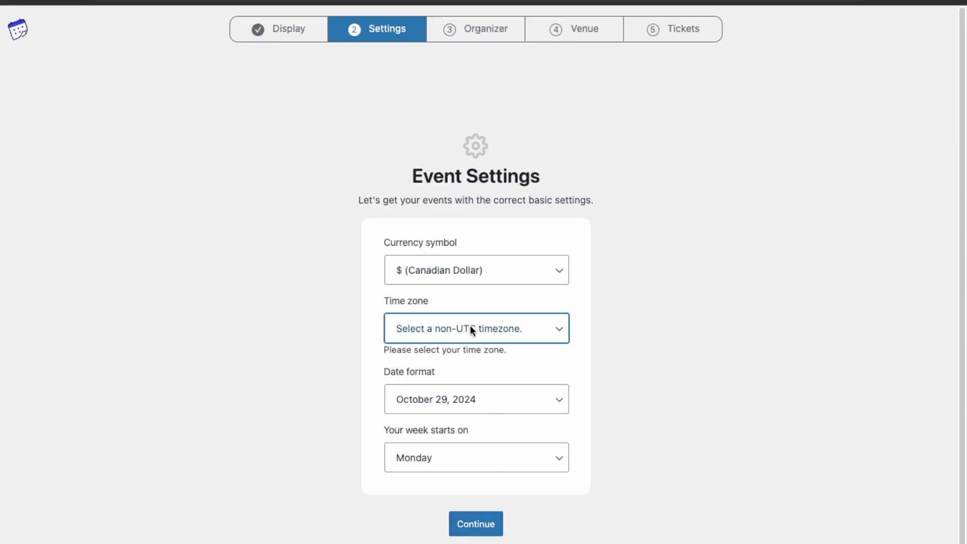
{"action": "left_click", "coordinate": [440, 426]}
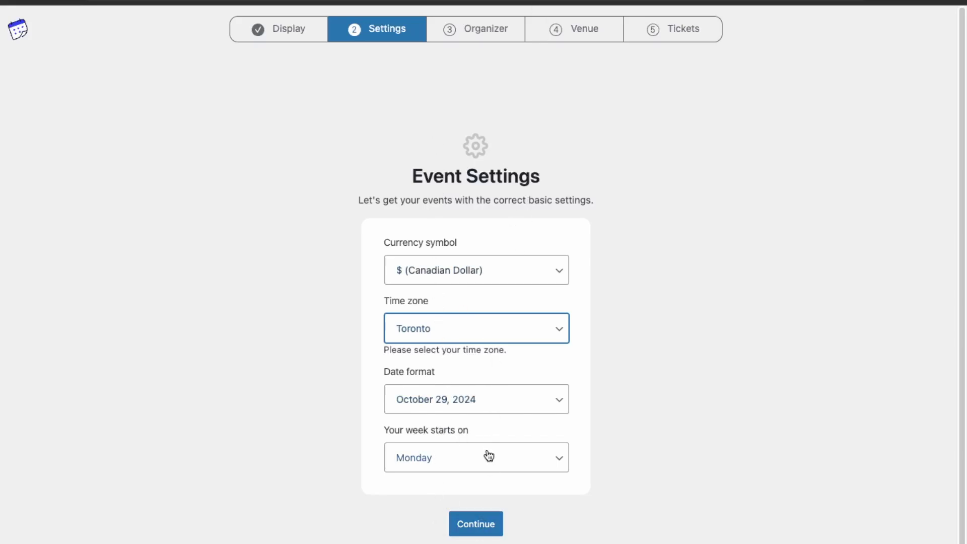
{"action": "left_click", "coordinate": [476, 528]}
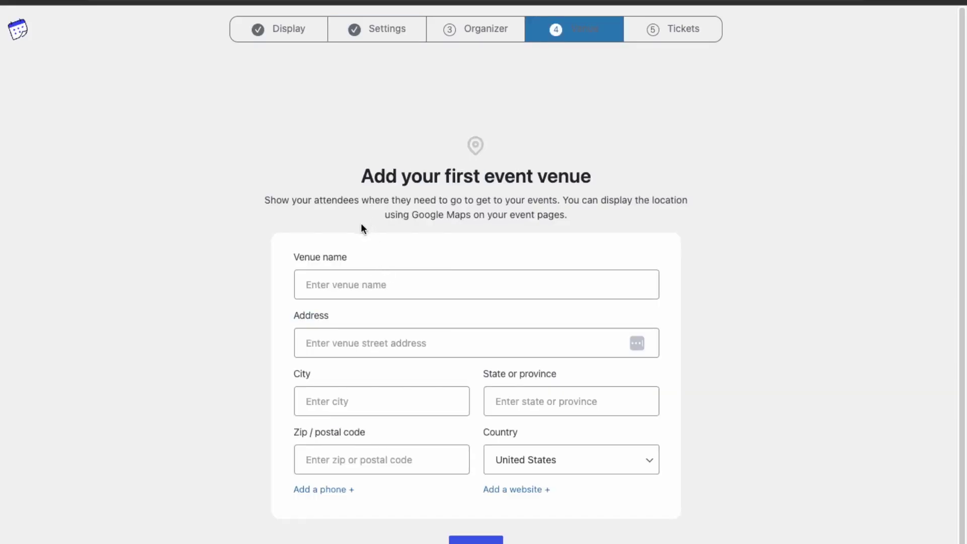
Enter venue name Saturday Morning Jog, address Toronto City Hall, city Toronto, province Ontario
{"action": "left_click", "coordinate": [350, 280]}
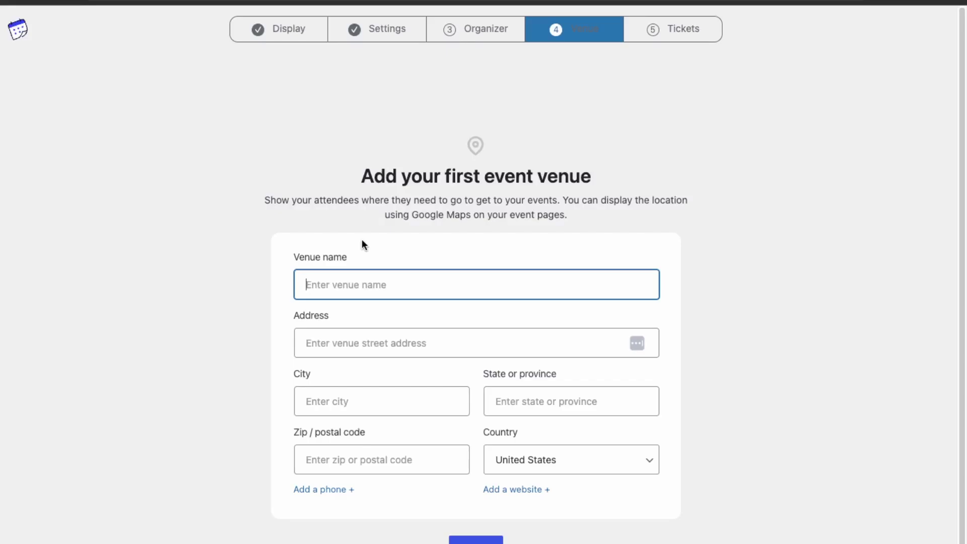
{"action": "type", "text": "Saturday Morning"}
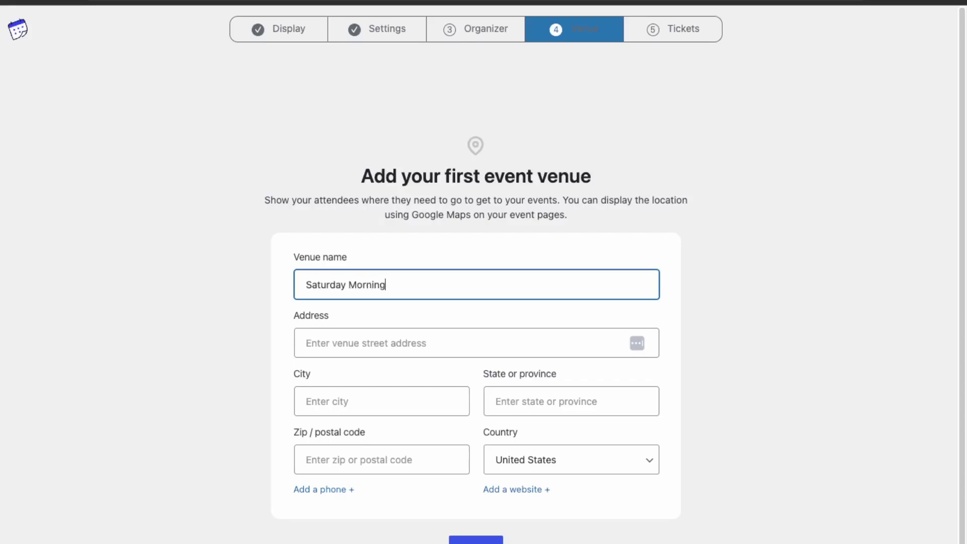
{"action": "type", "text": " JObog"}
{"action": "key", "text": "Tab"}
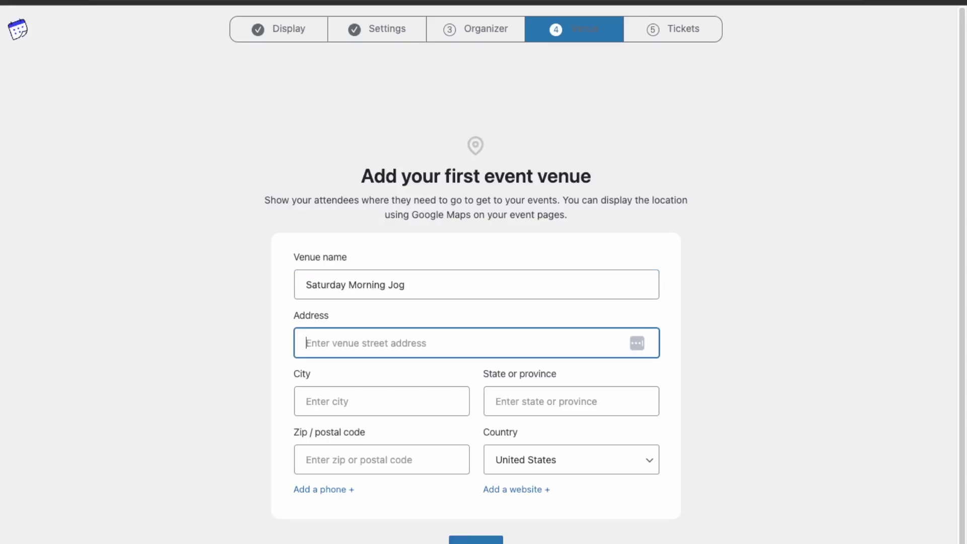
{"action": "type", "text": "TOron"}
{"action": "key", "text": "BackSpace"}
{"action": "key", "text": "BackSpace"}
{"action": "key", "text": "BackSpace"}
{"action": "type", "text": "ronto"}
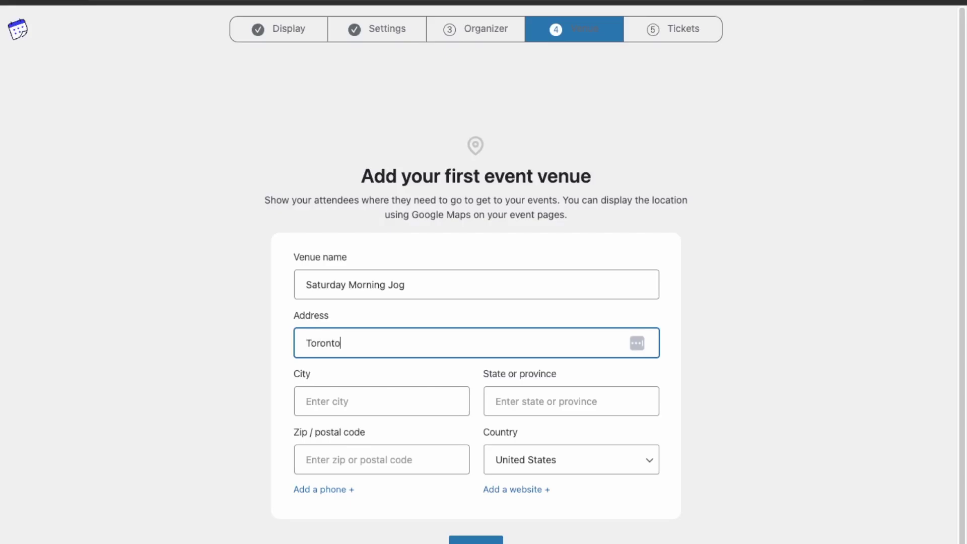
{"action": "type", "text": " City Hall"}
{"action": "key", "text": "Tab"}
{"action": "type", "text": "TOorn"}
{"action": "key", "text": "BackSpace"}
{"action": "key", "text": "BackSpace"}
{"action": "key", "text": "BackSpace"}
{"action": "key", "text": "BackSpace"}
{"action": "type", "text": "oronto"}
{"action": "key", "text": "Tab"}
{"action": "type", "text": "Ontario"}
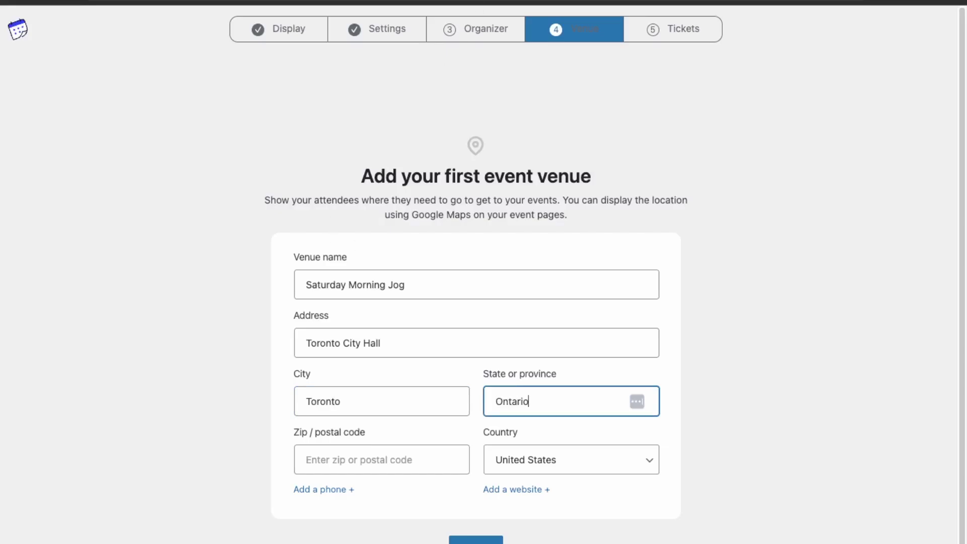
{"action": "key", "text": "Tab"}
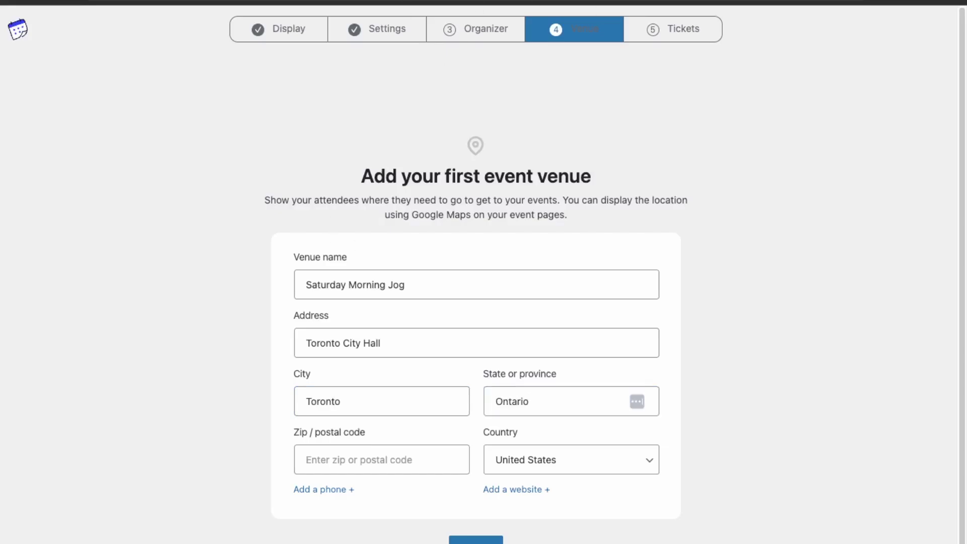
Add the venue's postal code, choose Canada as the country, and save the venue
{"action": "left_click", "coordinate": [361, 459]}
{"action": "type", "text": "M5"}
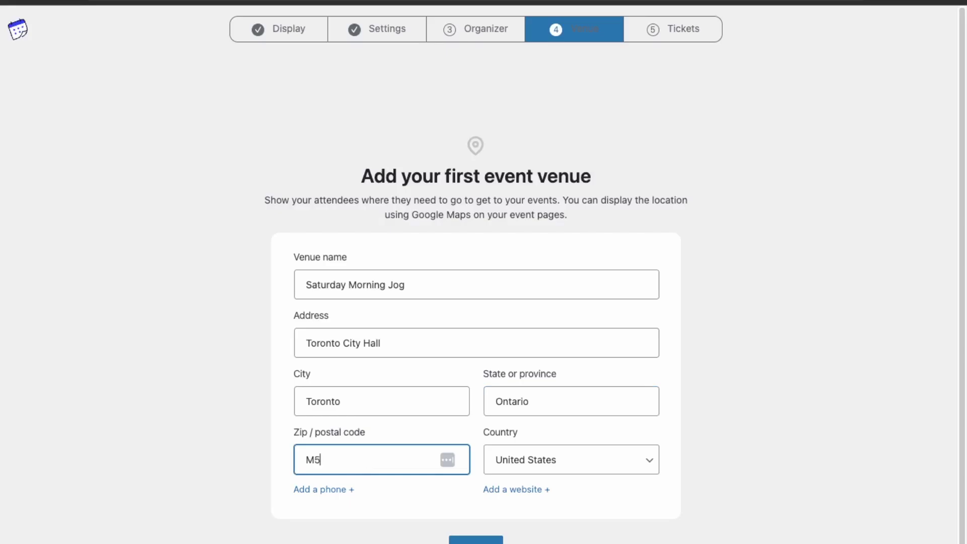
{"action": "type", "text": "H 2N2"}
{"action": "left_click", "coordinate": [550, 460]}
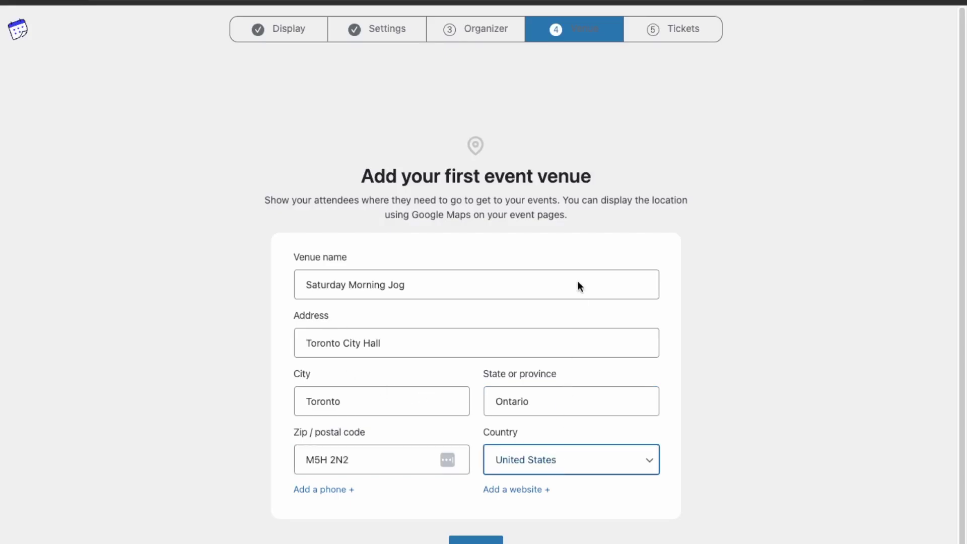
{"action": "left_click", "coordinate": [512, 460]}
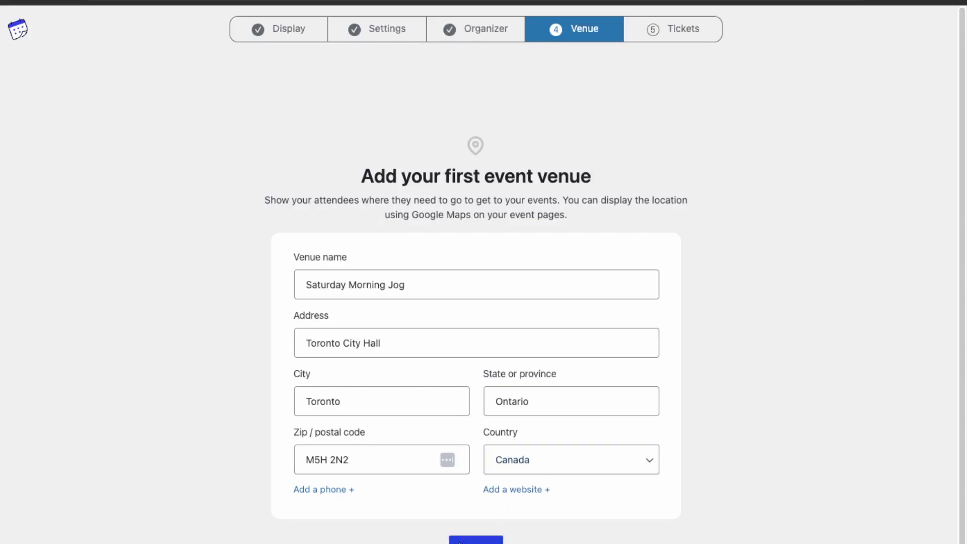
{"action": "left_click", "coordinate": [459, 541]}
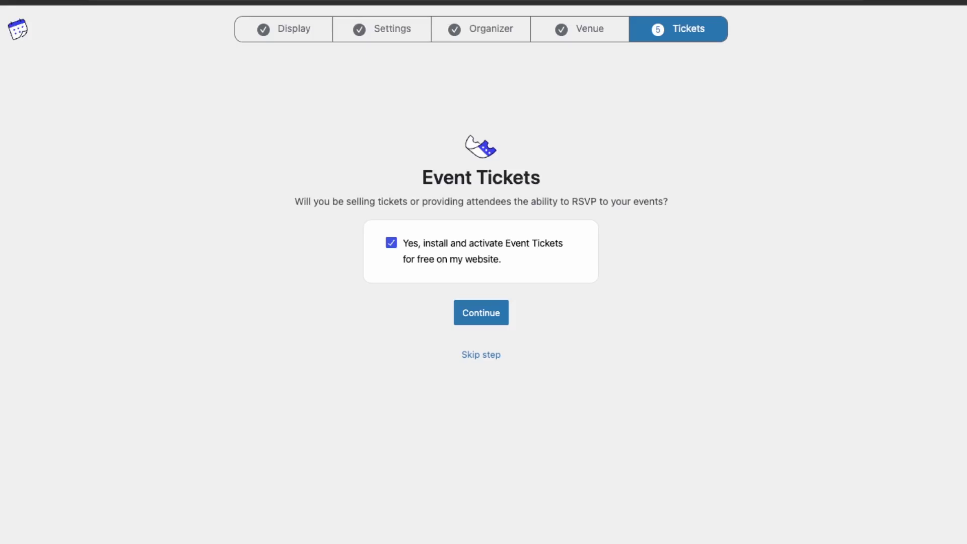
Decline installing Event Tickets and skip the tickets step to finish the wizard
{"action": "left_click", "coordinate": [488, 242]}
{"action": "left_click", "coordinate": [481, 356]}
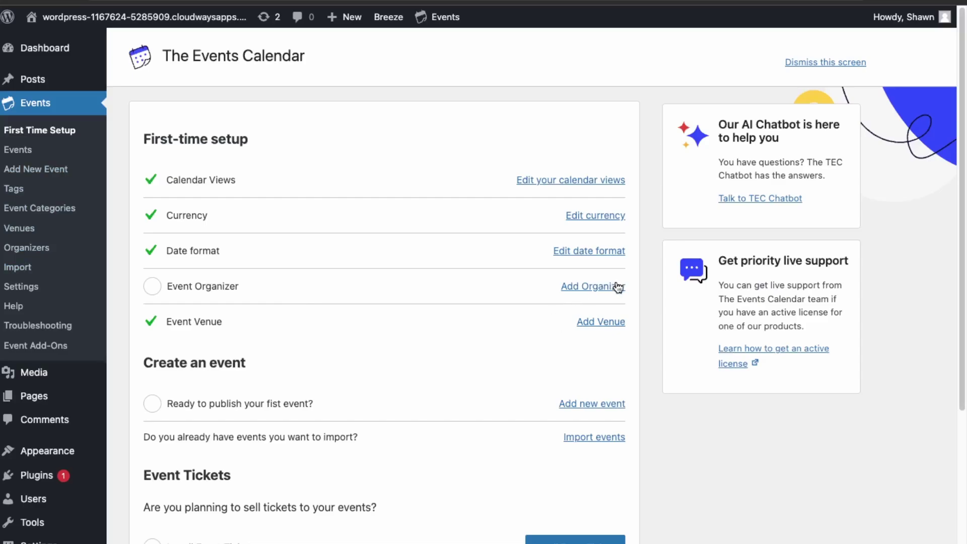
Start a new organizer titled MapilitMedia with the description 'test organizer'
{"action": "left_click", "coordinate": [596, 286]}
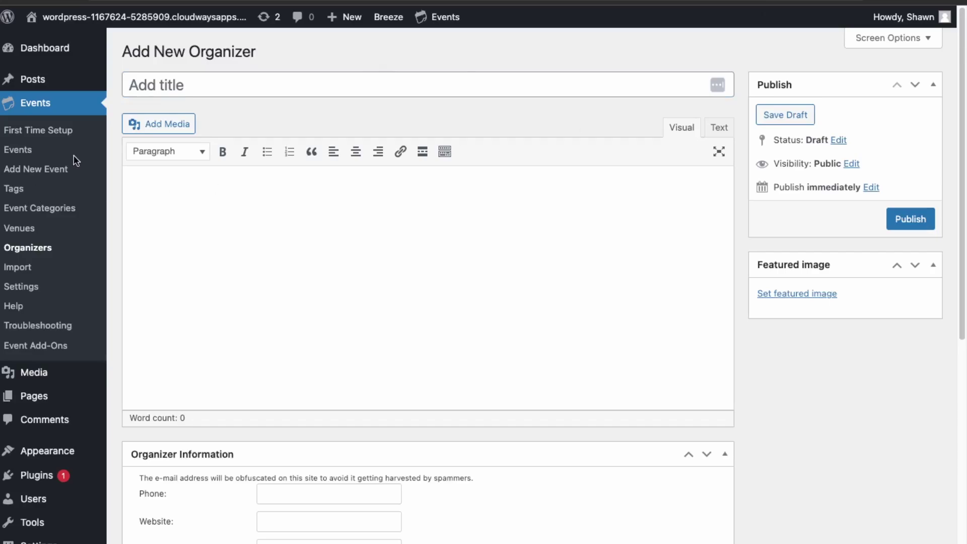
{"action": "left_click", "coordinate": [167, 84]}
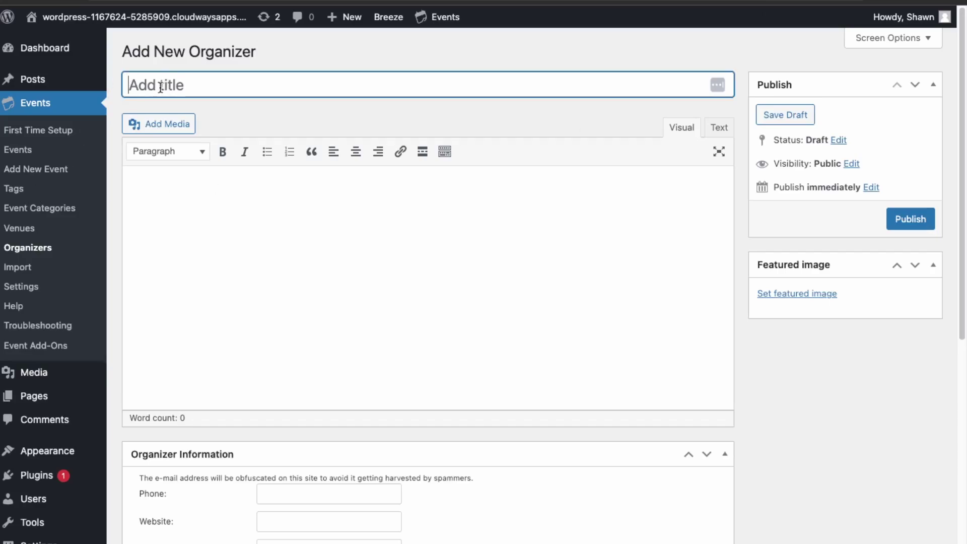
{"action": "type", "text": "Mapili"}
{"action": "key", "text": "ctrl+a"}
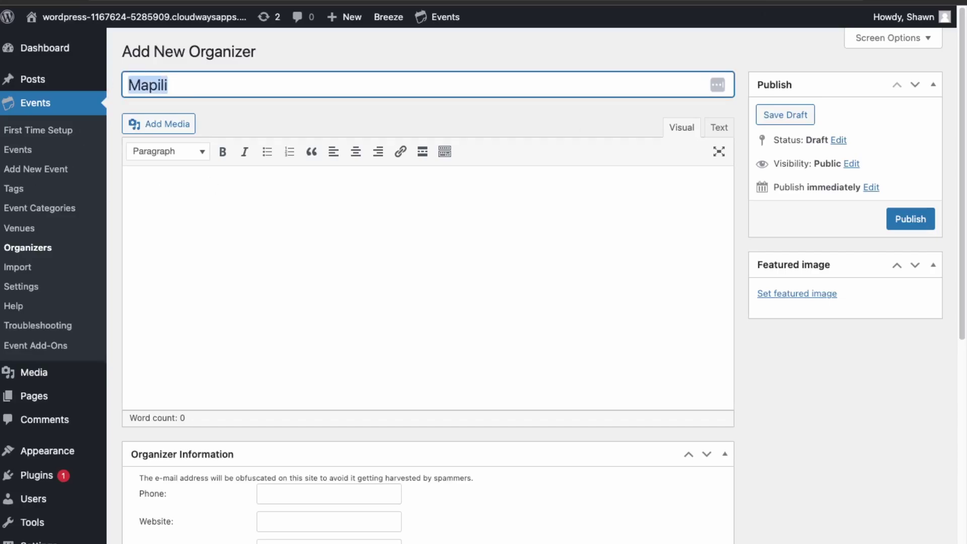
{"action": "type", "text": "MapilitMedia"}
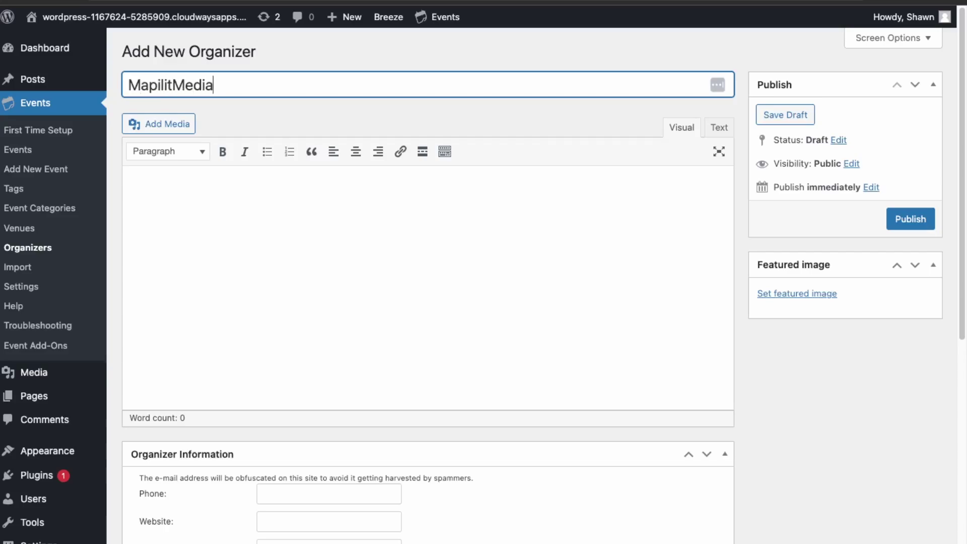
{"action": "key", "text": "Tab"}
{"action": "key", "text": "Tab"}
{"action": "left_click", "coordinate": [234, 239]}
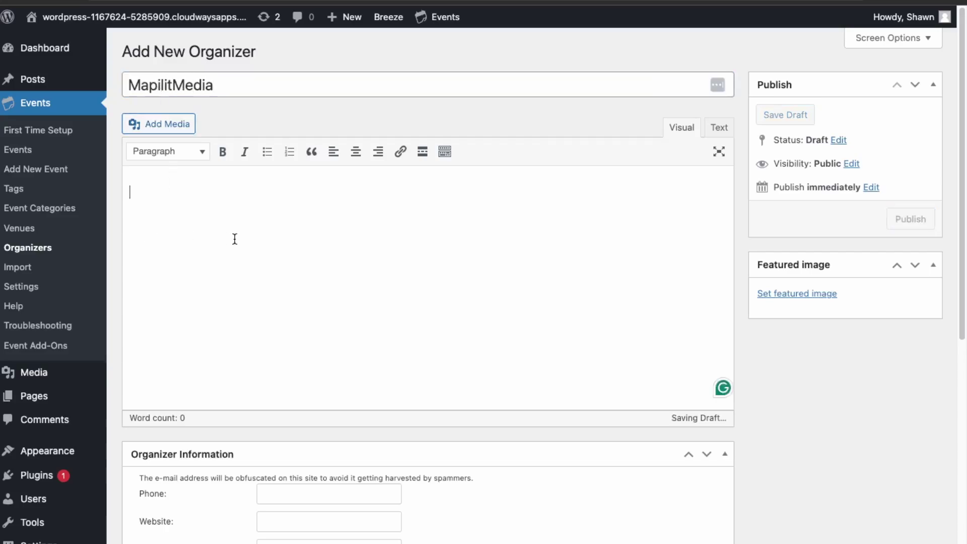
{"action": "type", "text": "test organizer"}
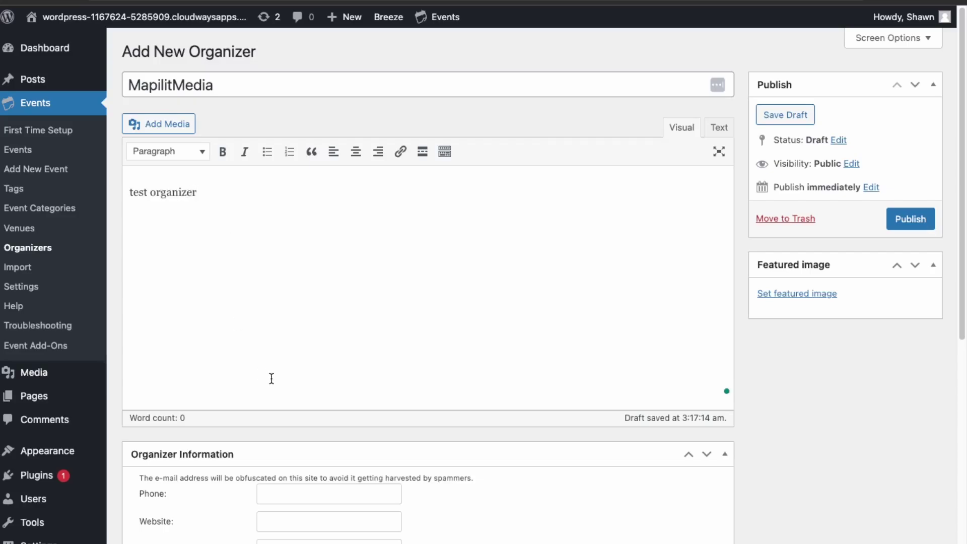
Fill in the organizer's phone number, website mapilitmedia.ca and contact e-mail
{"action": "left_click", "coordinate": [316, 496]}
{"action": "scroll", "coordinate": [319, 477], "scroll_direction": "down", "scroll_amount": 1}
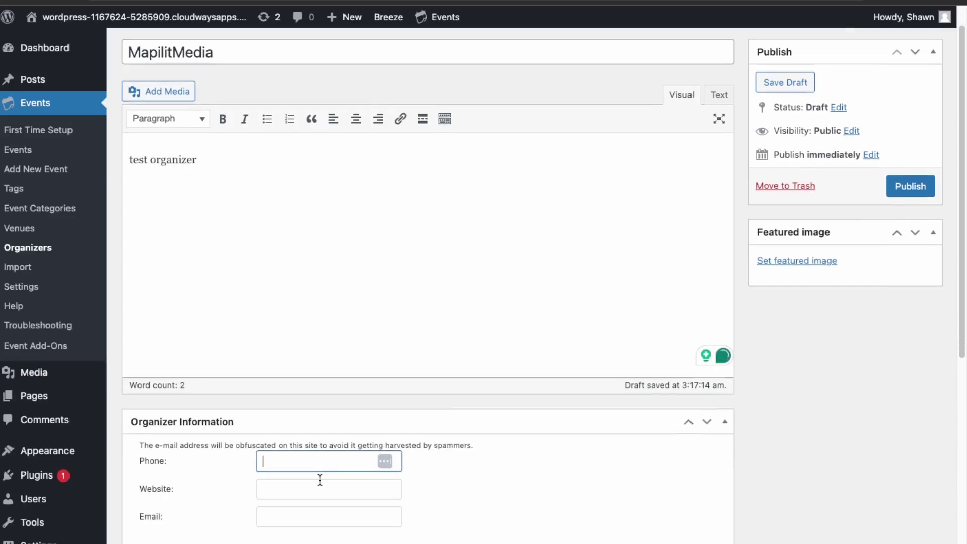
{"action": "type", "text": "123455678"}
{"action": "key", "text": "Tab"}
{"action": "type", "text": "mapilit"}
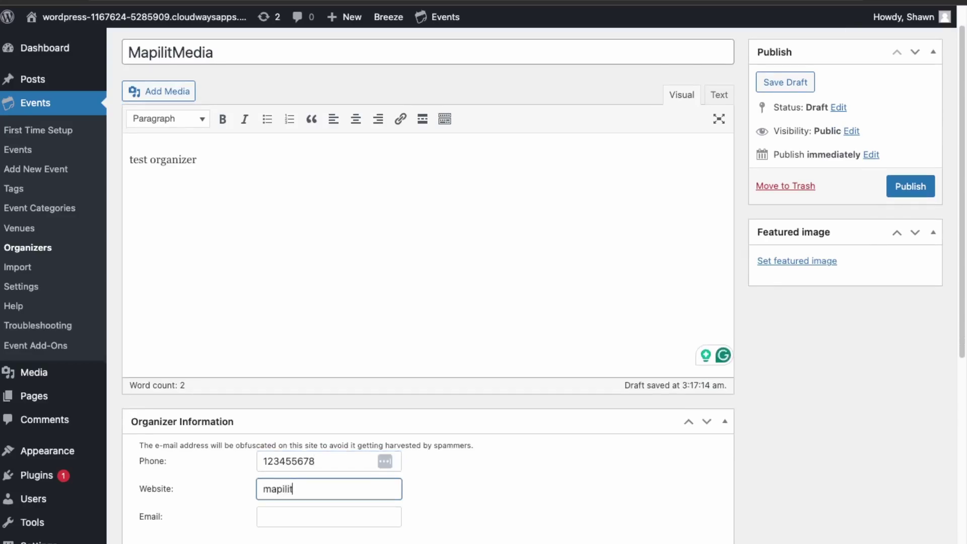
{"action": "type", "text": "media.ca"}
{"action": "key", "text": "Tab"}
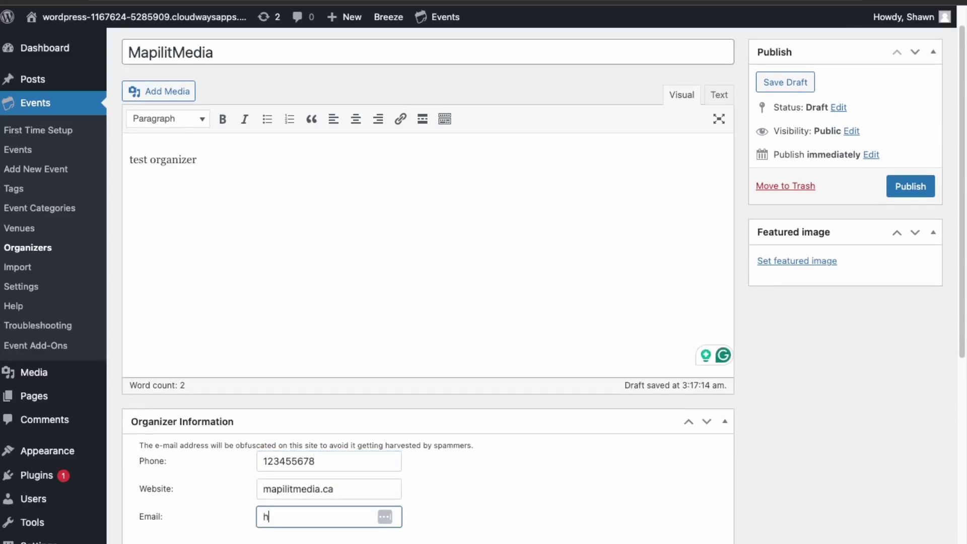
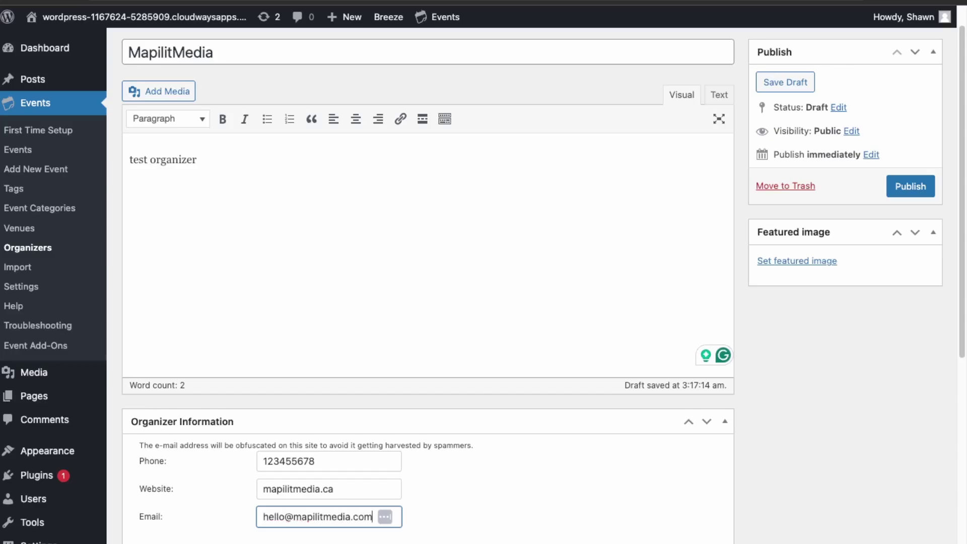
{"action": "scroll", "coordinate": [222, 420], "scroll_direction": "down", "scroll_amount": 2}
{"action": "scroll", "coordinate": [221, 419], "scroll_direction": "down", "scroll_amount": 5}
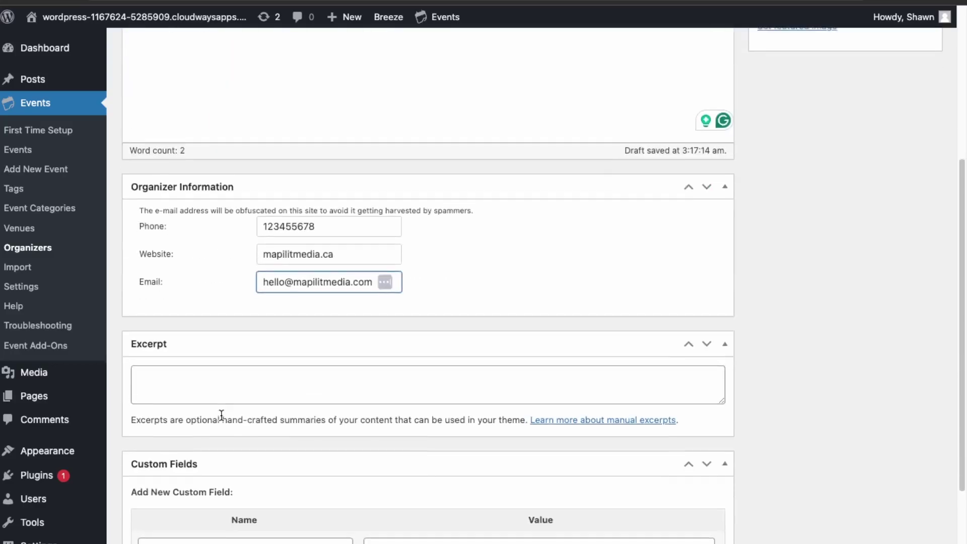
{"action": "scroll", "coordinate": [221, 417], "scroll_direction": "up", "scroll_amount": 7}
{"action": "scroll", "coordinate": [222, 416], "scroll_direction": "up", "scroll_amount": 1}
{"action": "left_click", "coordinate": [910, 222]}
{"action": "type", "text": "htt"}
{"action": "scroll", "coordinate": [394, 448], "scroll_direction": "down", "scroll_amount": 5}
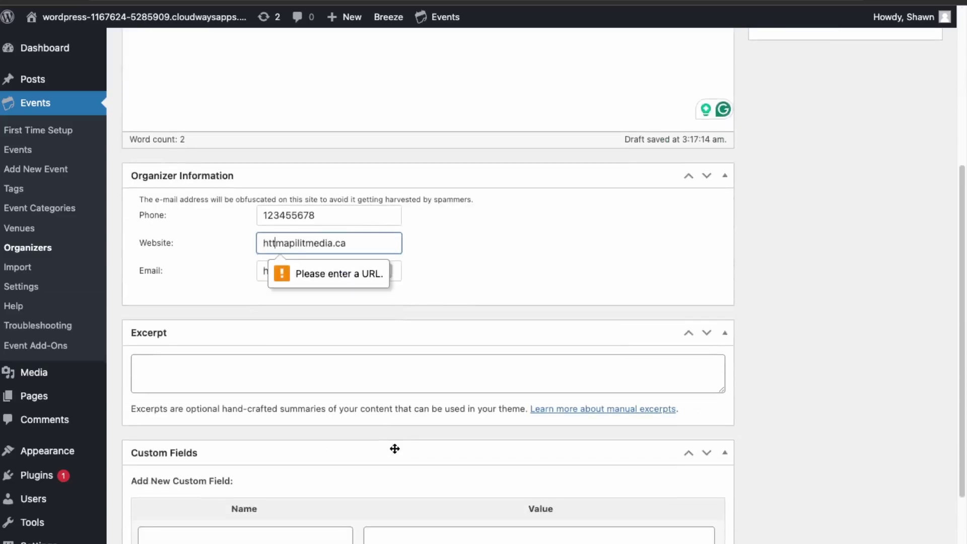
{"action": "type", "text": "ps://"}
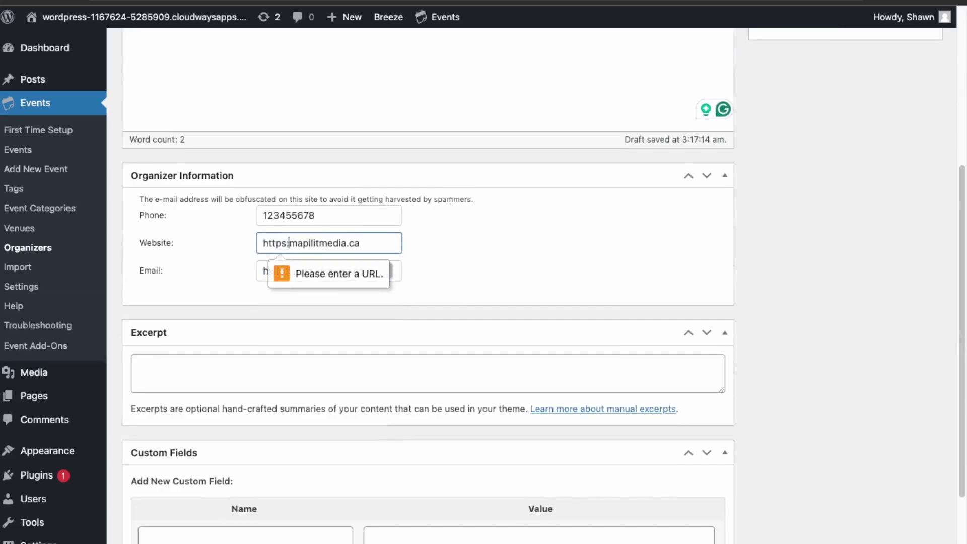
{"action": "scroll", "coordinate": [333, 224], "scroll_direction": "down", "scroll_amount": 3}
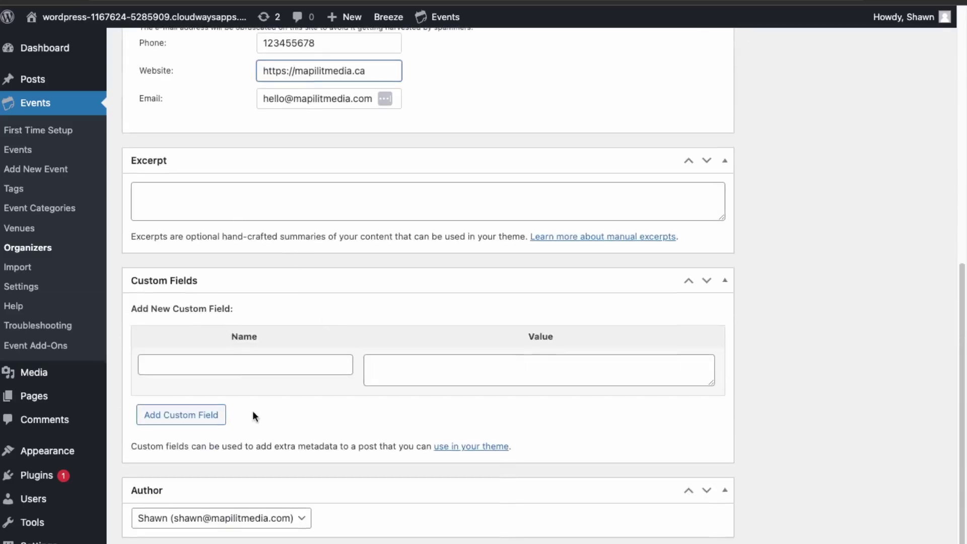
{"action": "scroll", "coordinate": [694, 382], "scroll_direction": "up", "scroll_amount": 8}
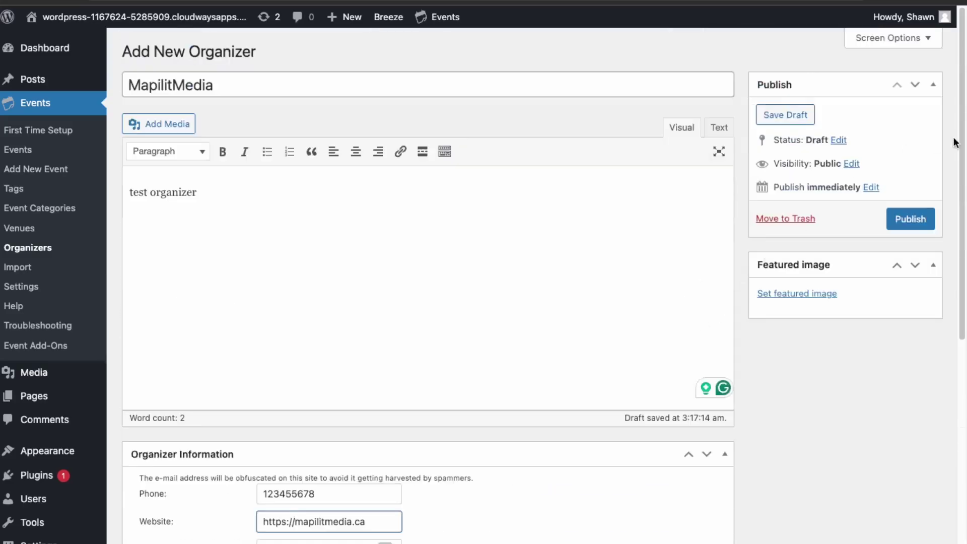
{"action": "left_click", "coordinate": [903, 220]}
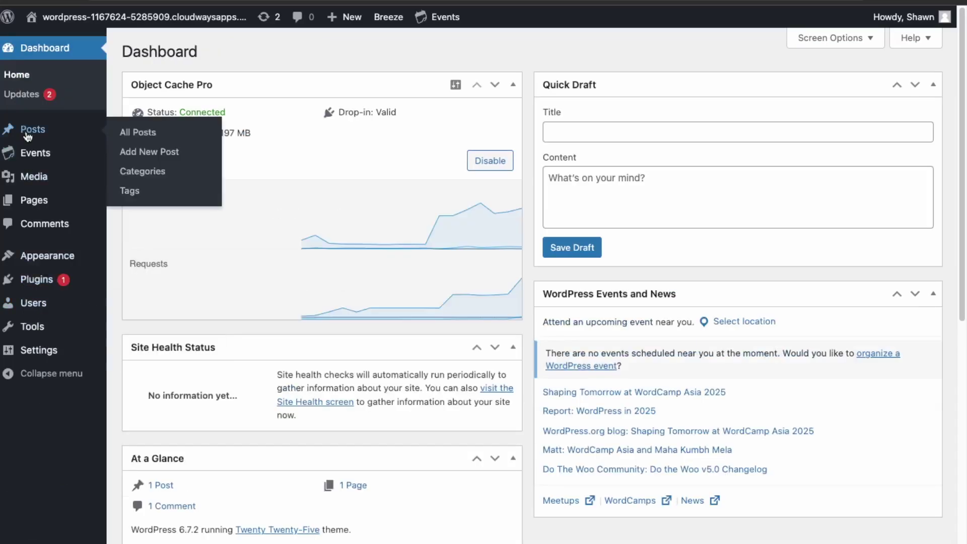
{"action": "mouse_move", "coordinate": [33, 156]}
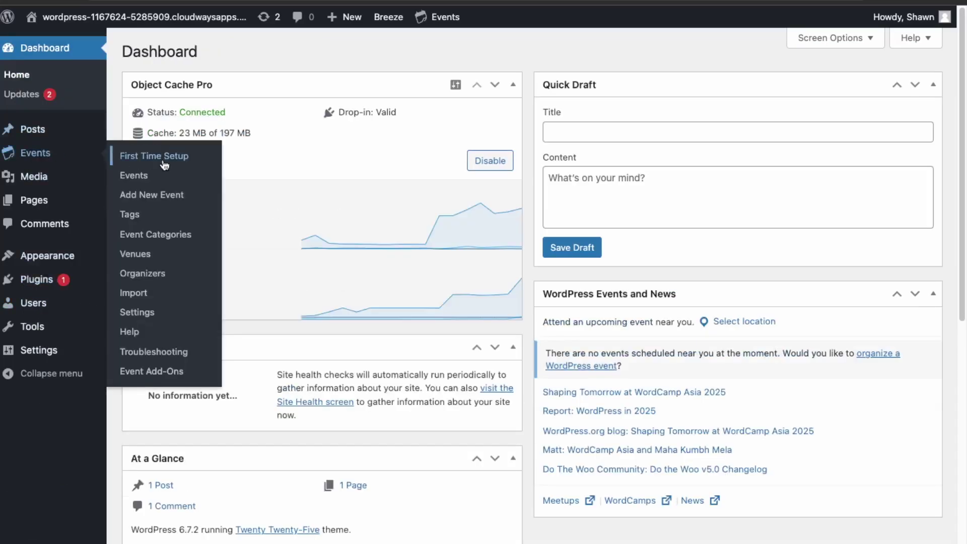
Create an event titled 'Saturday Morning Jog' described 'meet at city hall for. a morning jog.'
{"action": "left_click", "coordinate": [133, 175]}
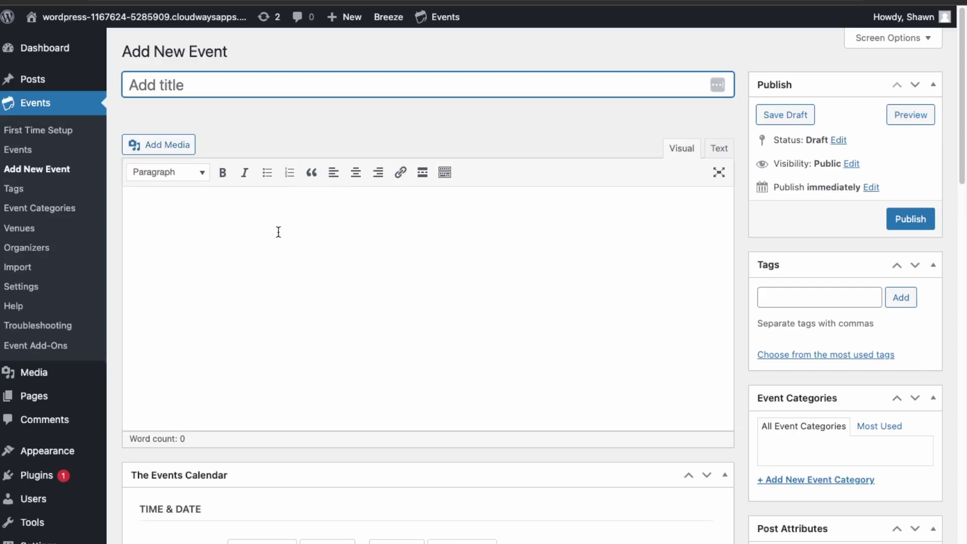
{"action": "type", "text": "Satur"}
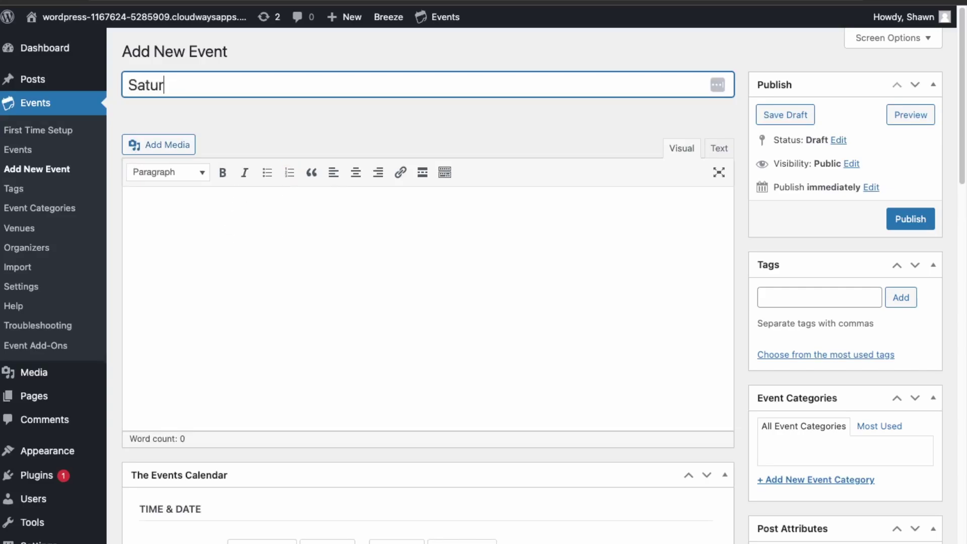
{"action": "type", "text": "day Morning Jog"}
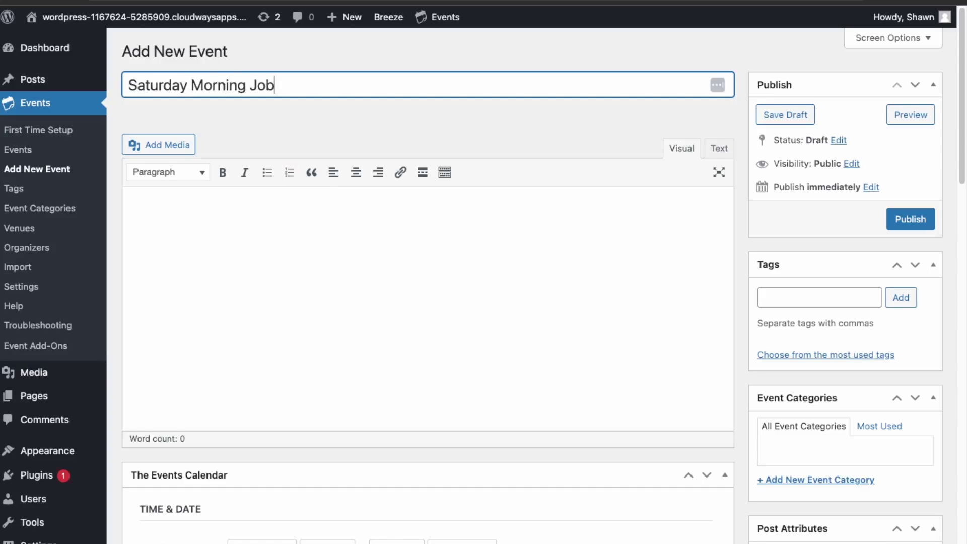
{"action": "key", "text": "Tab"}
{"action": "left_click", "coordinate": [311, 240]}
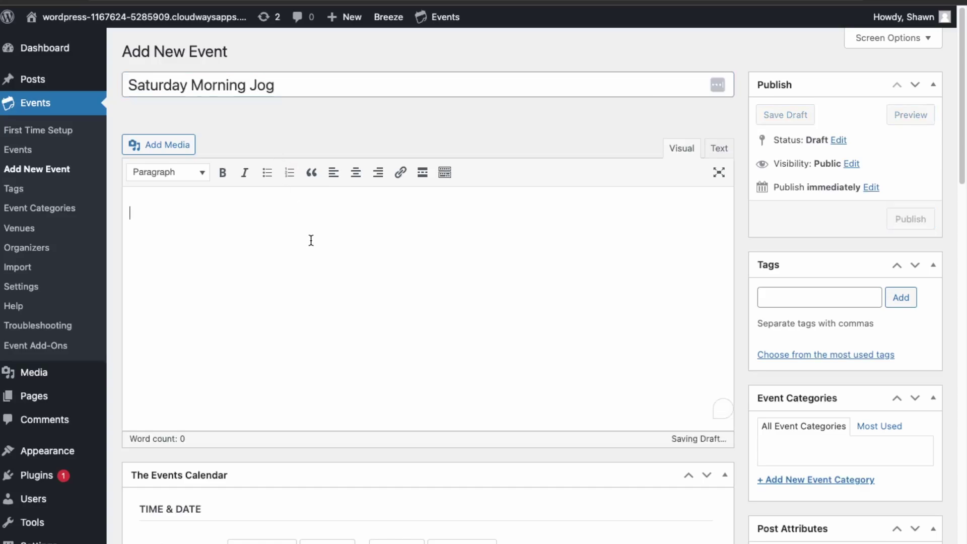
{"action": "type", "text": "meet at city hall for. a morning jog."}
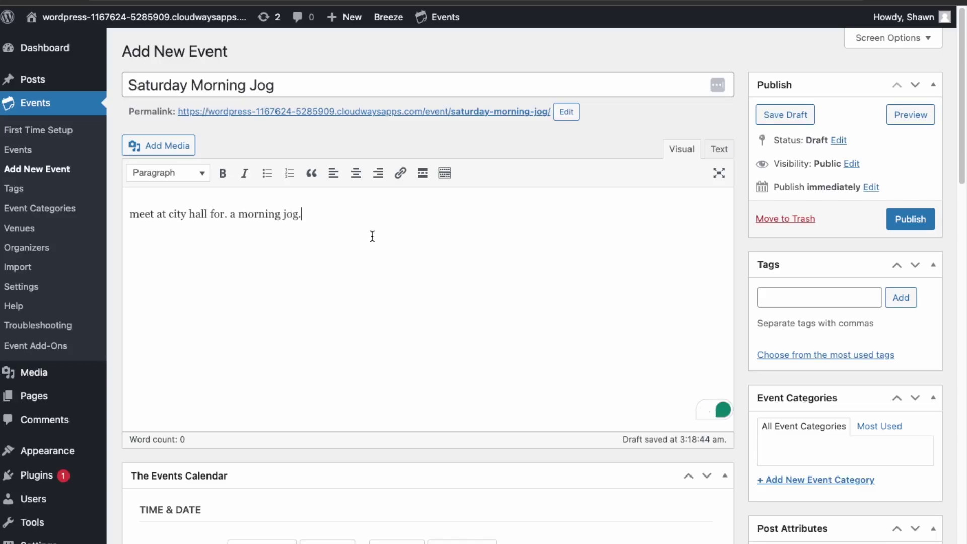
{"action": "scroll", "coordinate": [560, 260], "scroll_direction": "down", "scroll_amount": 1}
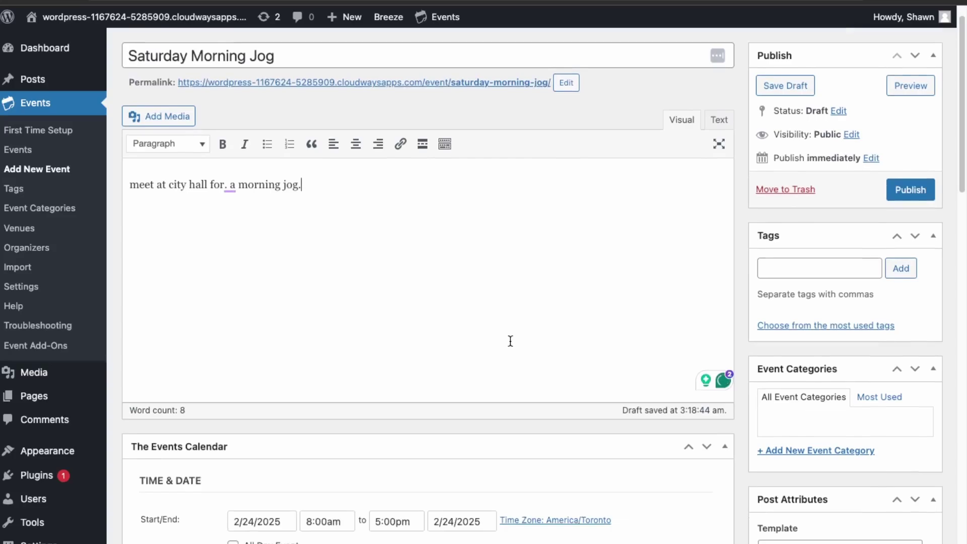
{"action": "scroll", "coordinate": [511, 342], "scroll_direction": "down", "scroll_amount": 2}
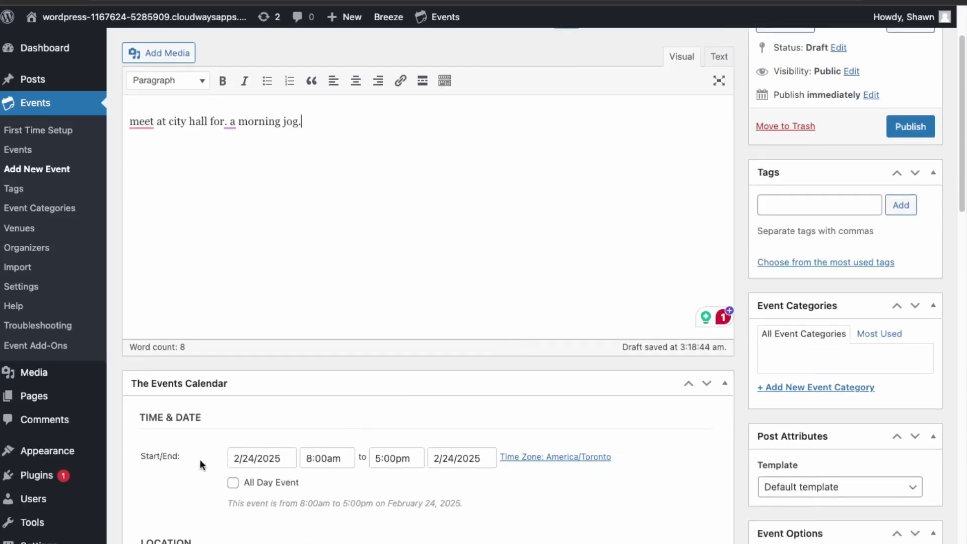
Set the event to run from 7:00am to 9:00pm
{"action": "left_click", "coordinate": [327, 458]}
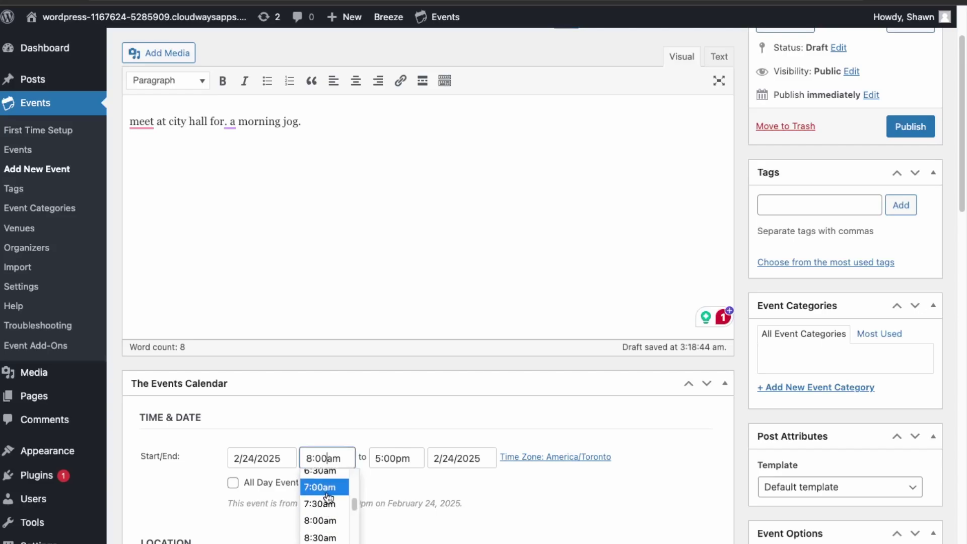
{"action": "left_click", "coordinate": [322, 487]}
{"action": "left_click", "coordinate": [397, 458]}
{"action": "scroll", "coordinate": [389, 528], "scroll_direction": "down", "scroll_amount": 2}
{"action": "scroll", "coordinate": [389, 523], "scroll_direction": "down", "scroll_amount": 2}
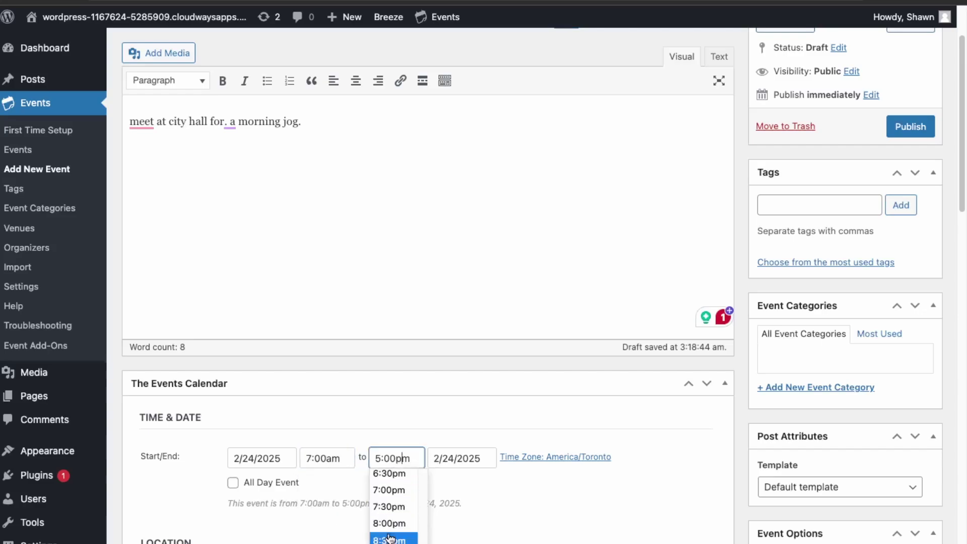
{"action": "left_click", "coordinate": [389, 534]}
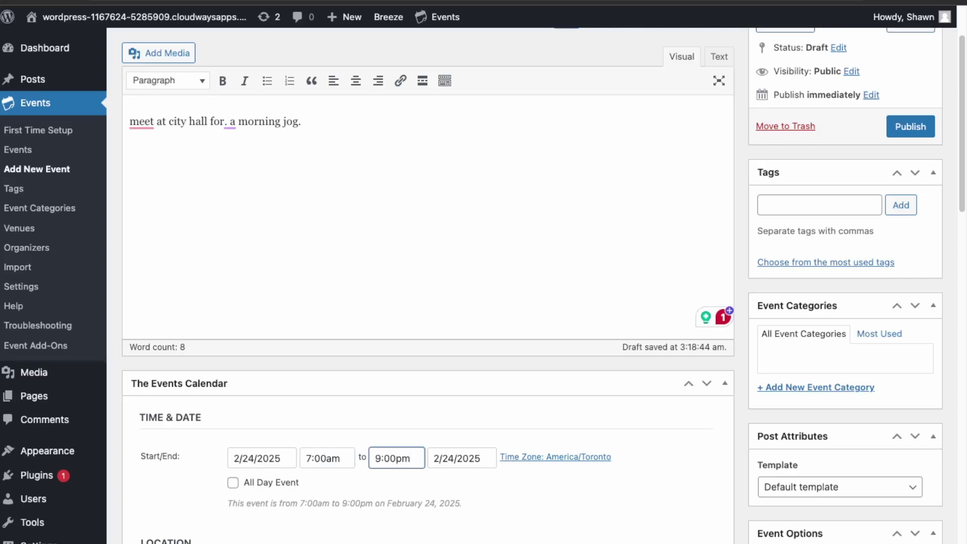
{"action": "scroll", "coordinate": [363, 472], "scroll_direction": "down", "scroll_amount": 4}
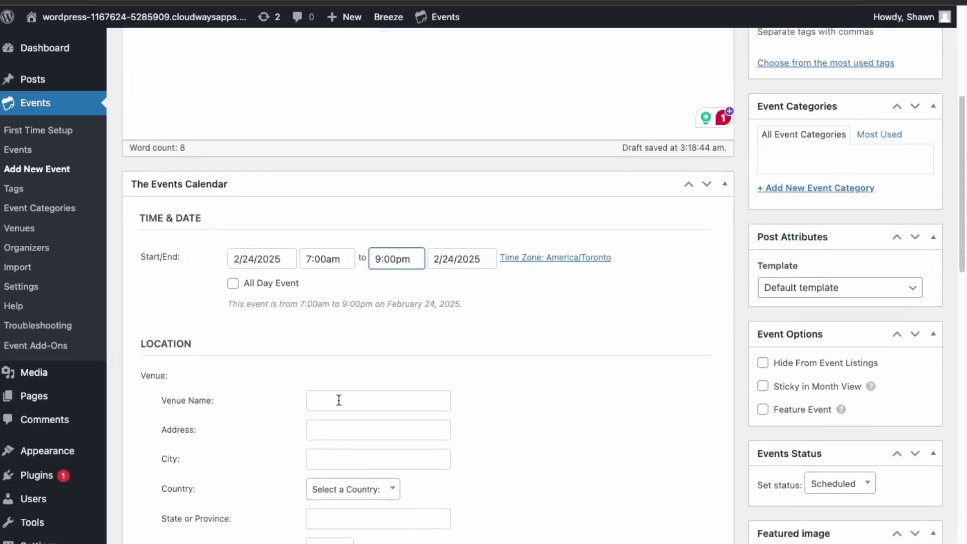
Place the cursor in the empty Venue Name field of the Location section
{"action": "left_click", "coordinate": [334, 392]}
{"action": "scroll", "coordinate": [505, 374], "scroll_direction": "down", "scroll_amount": 4}
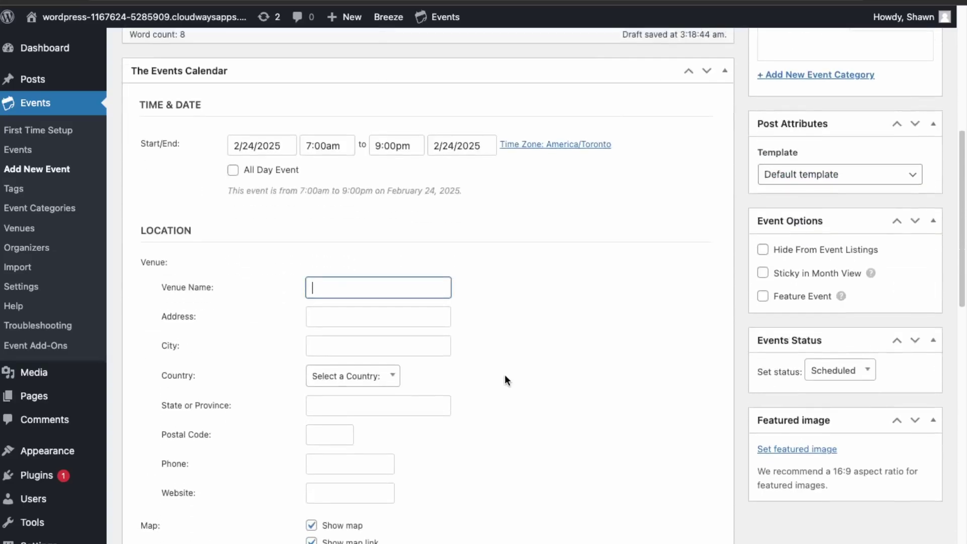
{"action": "scroll", "coordinate": [506, 380], "scroll_direction": "down", "scroll_amount": 1}
{"action": "scroll", "coordinate": [505, 380], "scroll_direction": "up", "scroll_amount": 1}
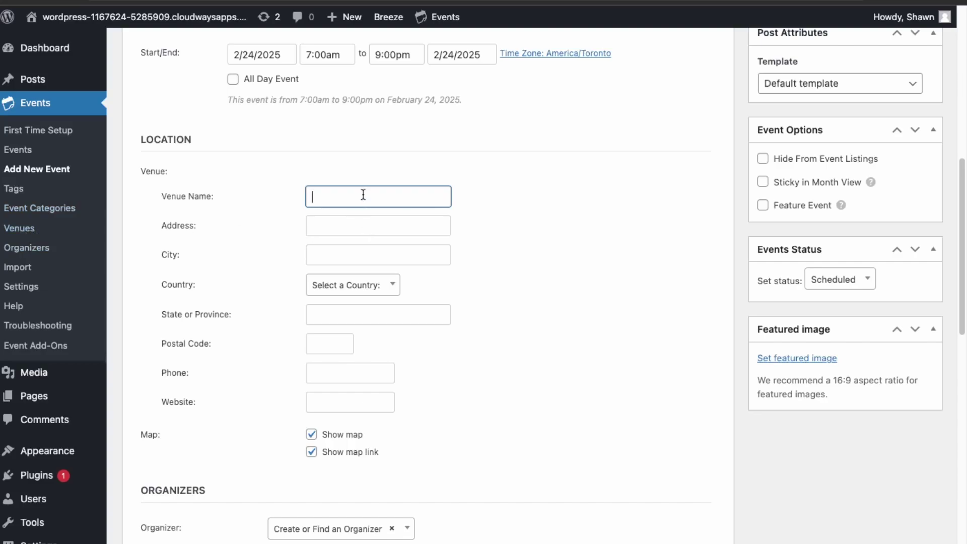
Name the venue City Hall with street address Toronto City Hall in Toronto
{"action": "type", "text": "City Nall"}
{"action": "left_click", "coordinate": [341, 528]}
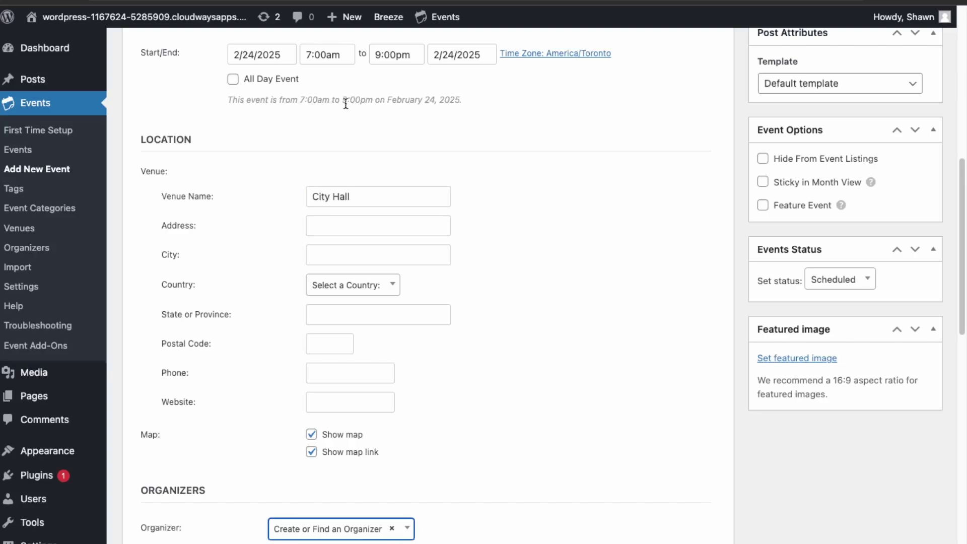
{"action": "left_click", "coordinate": [433, 229]}
{"action": "type", "text": "Toronto City Hall"}
{"action": "key", "text": "Tab"}
{"action": "type", "text": "Toronto"}
Set the venue country to Canada, province Ontario, and enter its postal code
{"action": "key", "text": "Tab"}
{"action": "type", "text": "Ca"}
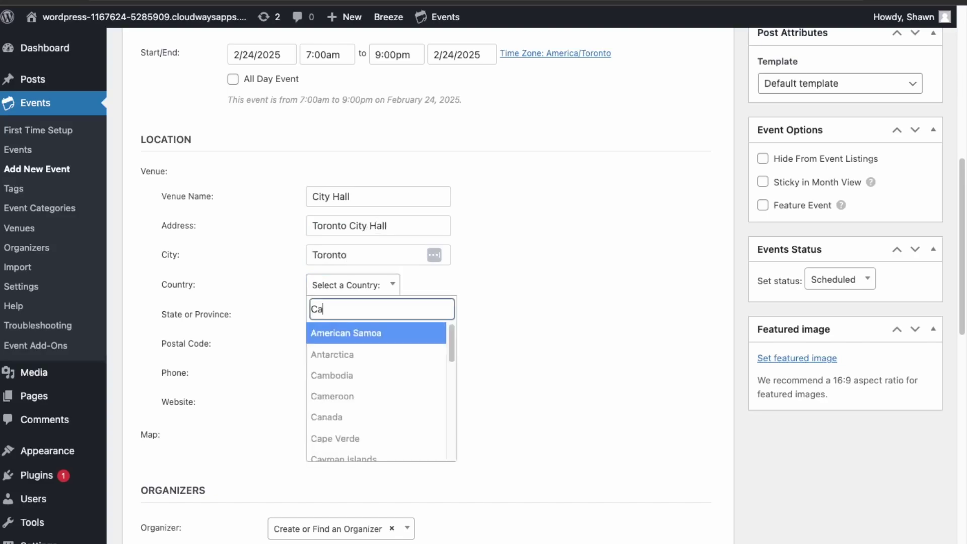
{"action": "type", "text": "nada"}
{"action": "key", "text": "Return"}
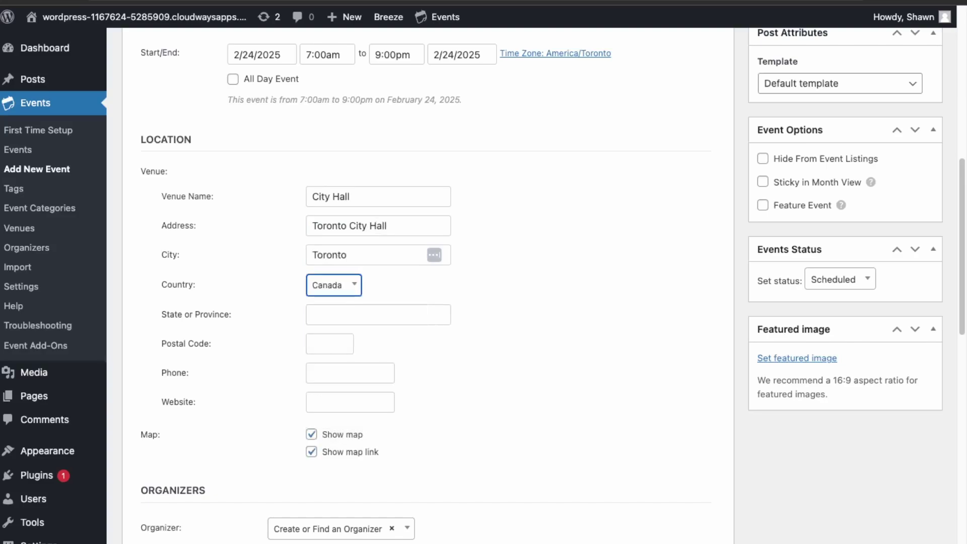
{"action": "key", "text": "Tab"}
{"action": "type", "text": "Ontario"}
{"action": "key", "text": "Tab"}
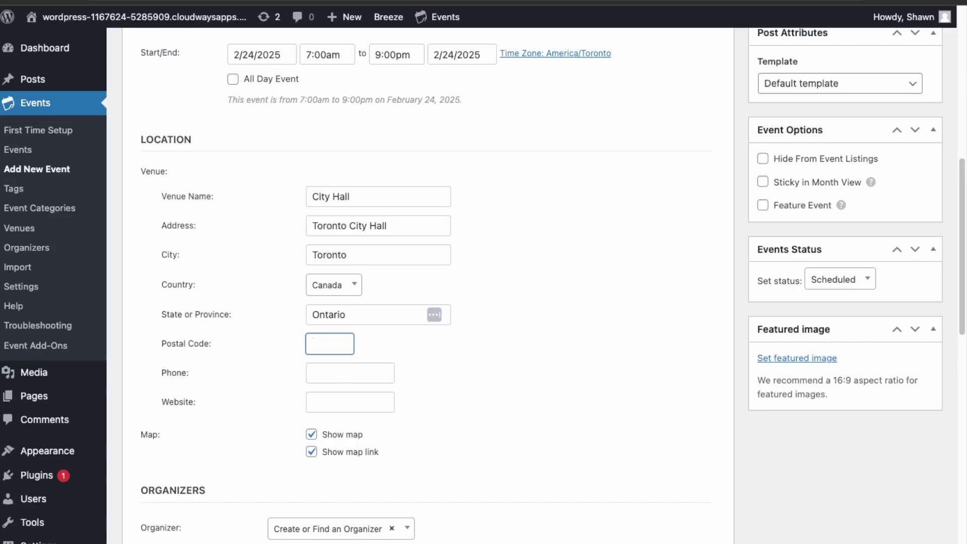
{"action": "type", "text": "M25 1H2"}
{"action": "key", "text": "Tab"}
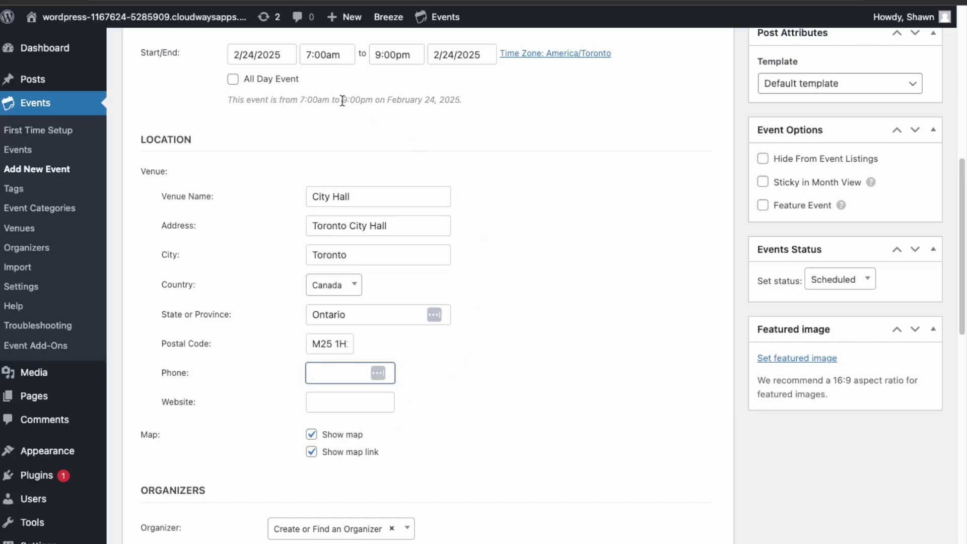
{"action": "left_click", "coordinate": [434, 430]}
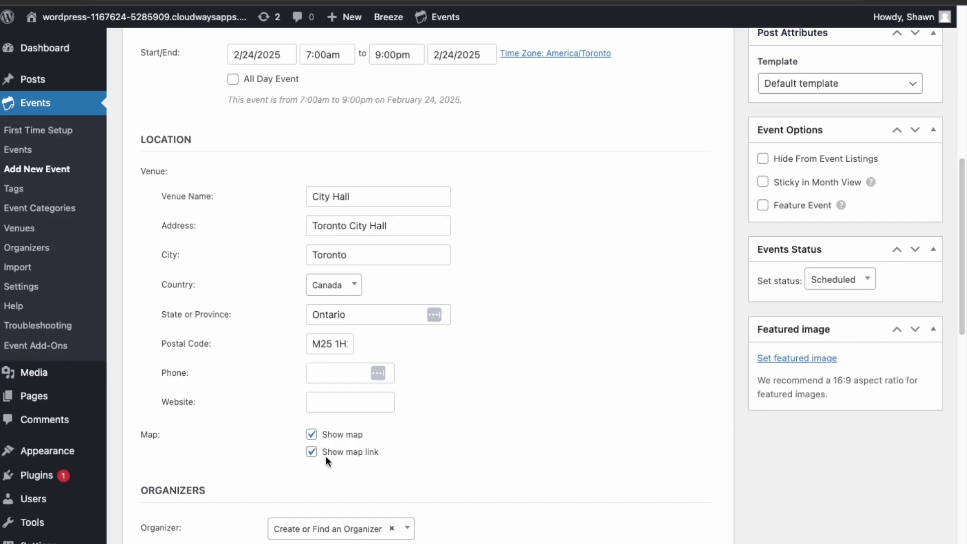
Choose MapilitMedia from the event's Organizer dropdown
{"action": "scroll", "coordinate": [325, 447], "scroll_direction": "down", "scroll_amount": 4}
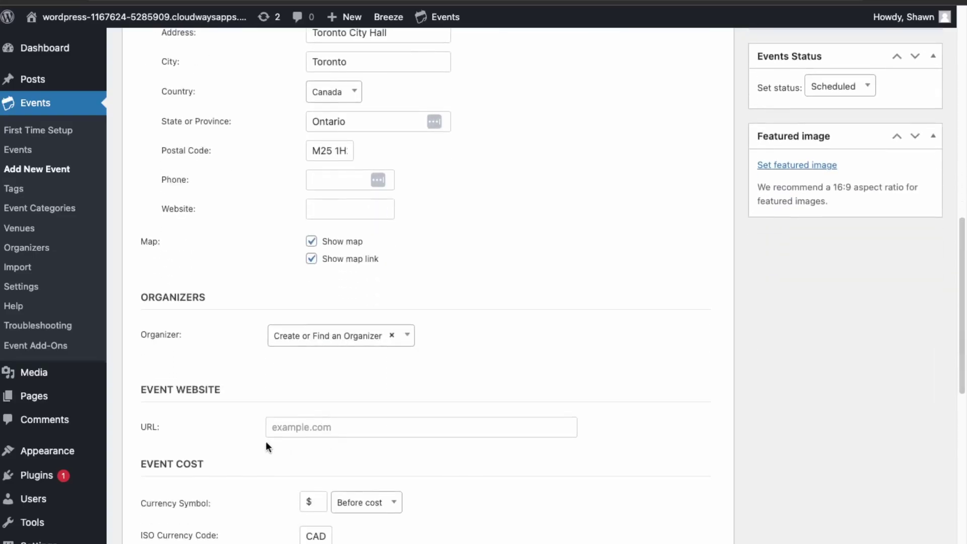
{"action": "scroll", "coordinate": [282, 370], "scroll_direction": "down", "scroll_amount": 1}
{"action": "left_click", "coordinate": [328, 268]}
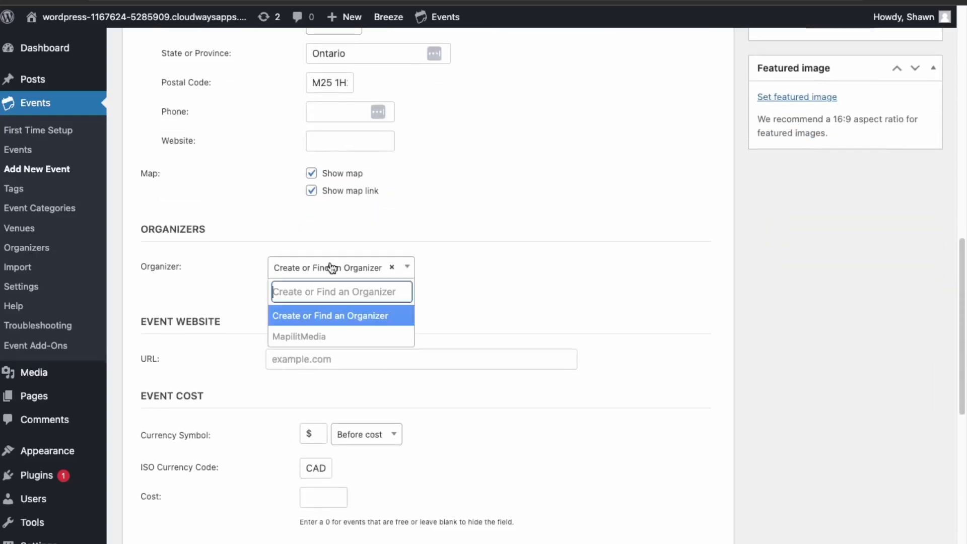
{"action": "left_click", "coordinate": [314, 341]}
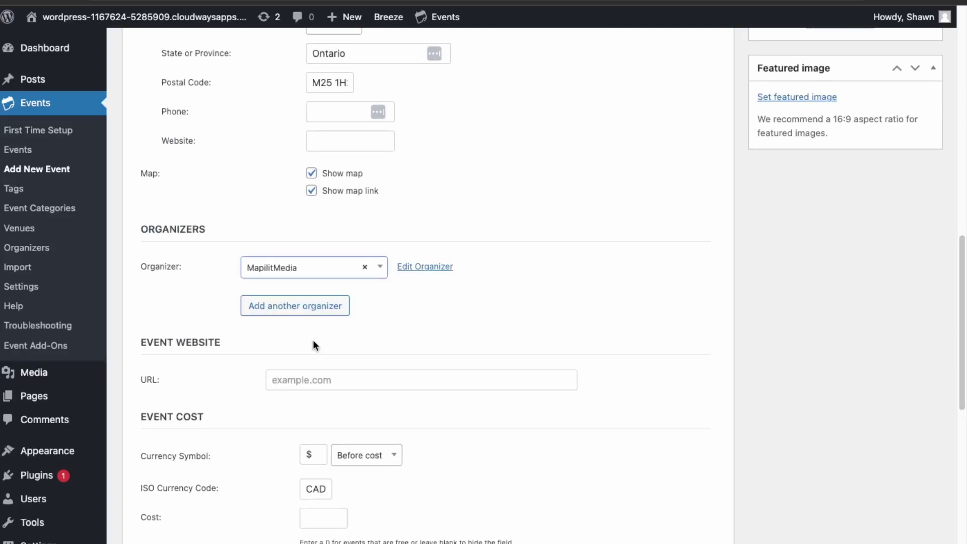
Look over the Event Website, Event Cost and Custom Fields sections, then scroll back up
{"action": "scroll", "coordinate": [306, 386], "scroll_direction": "down", "scroll_amount": 1}
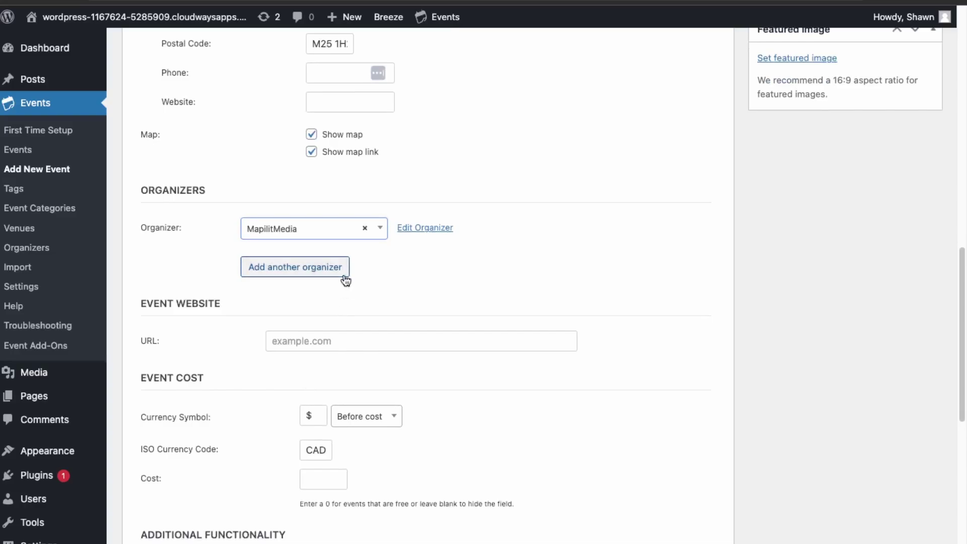
{"action": "scroll", "coordinate": [341, 317], "scroll_direction": "down", "scroll_amount": 2}
{"action": "scroll", "coordinate": [345, 328], "scroll_direction": "down", "scroll_amount": 3}
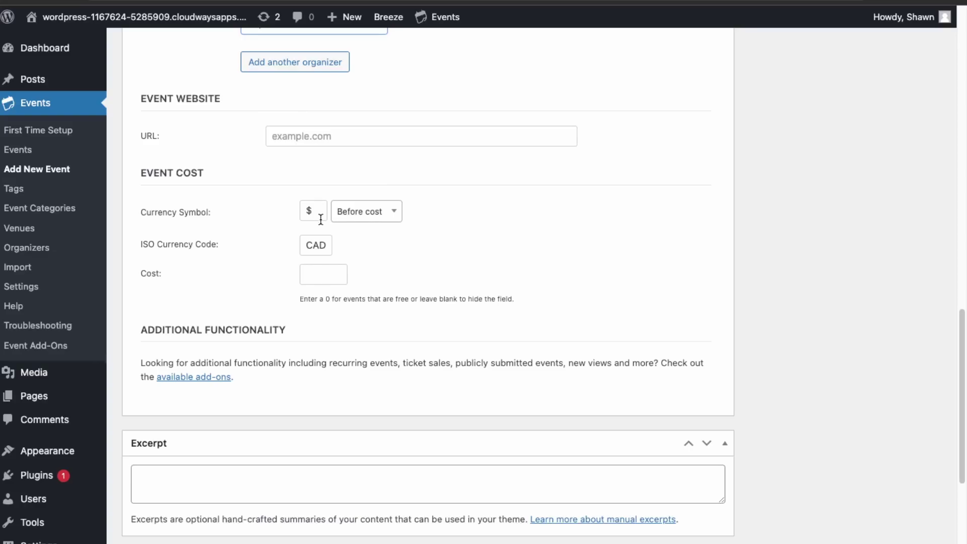
{"action": "left_click", "coordinate": [330, 282]}
{"action": "scroll", "coordinate": [492, 328], "scroll_direction": "down", "scroll_amount": 8}
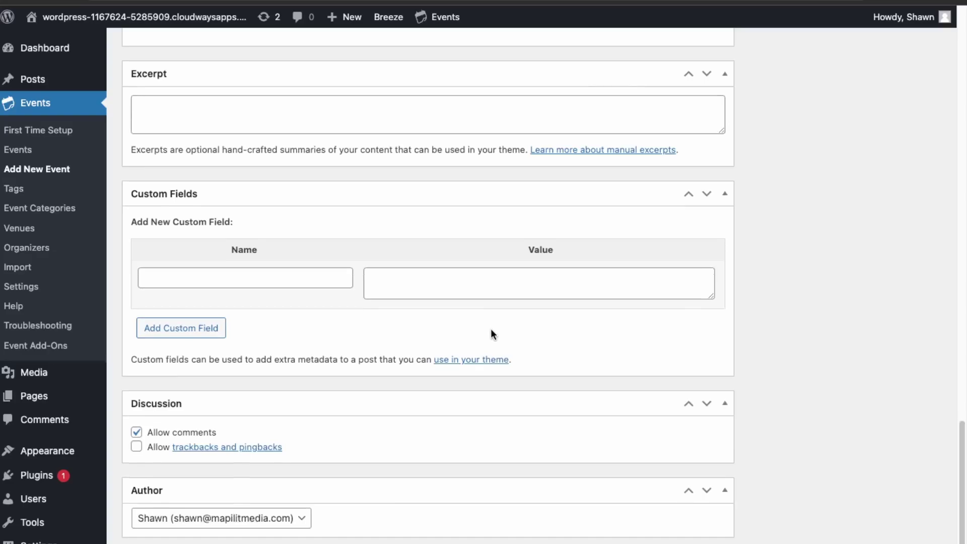
{"action": "scroll", "coordinate": [489, 328], "scroll_direction": "up", "scroll_amount": 15}
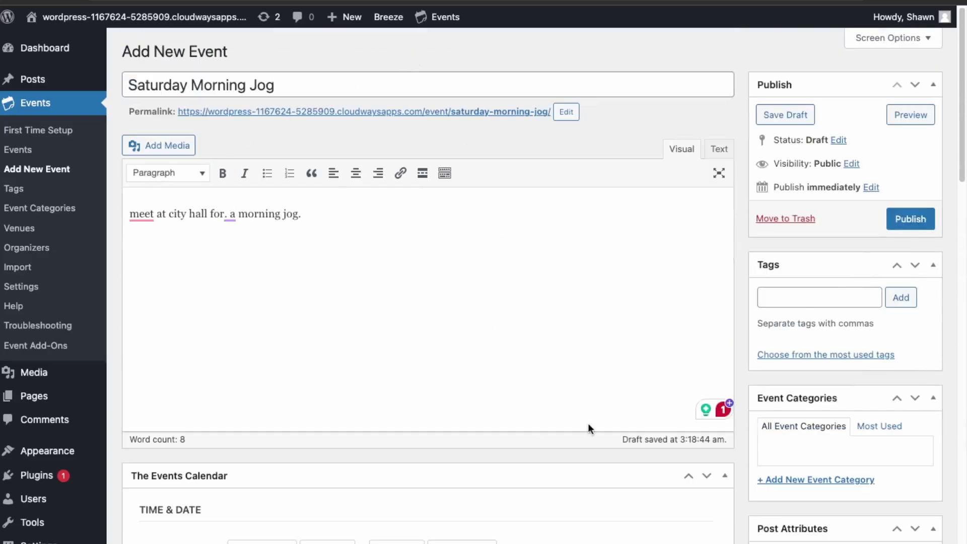
Add Fitness as a tag on the event
{"action": "left_click", "coordinate": [840, 301]}
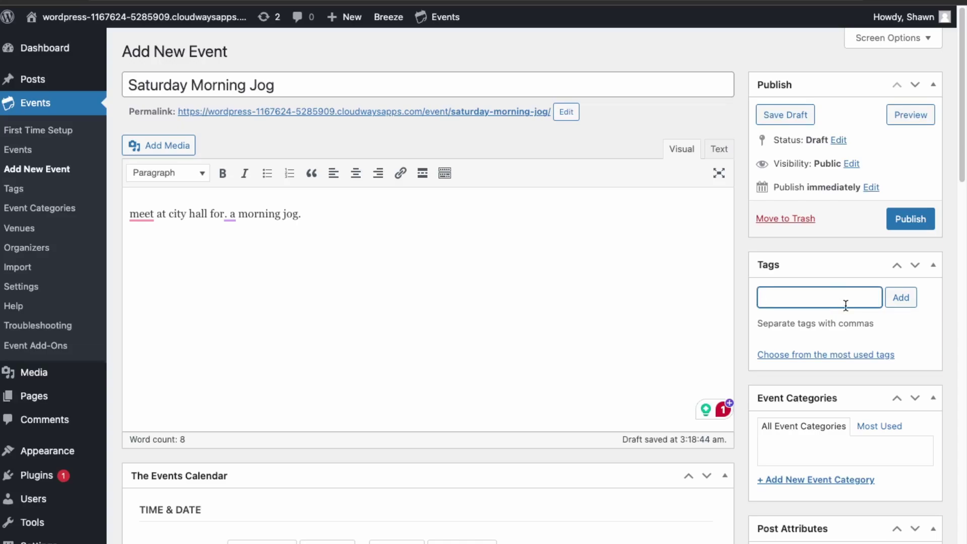
{"action": "type", "text": "FITNE"}
{"action": "key", "text": "BackSpace"}
{"action": "key", "text": "BackSpace"}
{"action": "type", "text": "tness"}
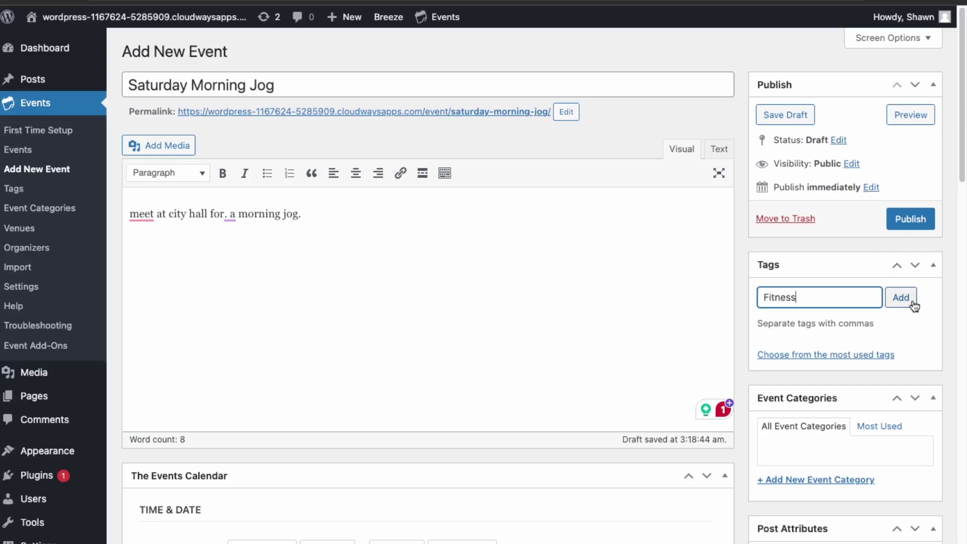
{"action": "left_click", "coordinate": [913, 305]}
Create a new Fitness event category
{"action": "scroll", "coordinate": [844, 502], "scroll_direction": "down", "scroll_amount": 1}
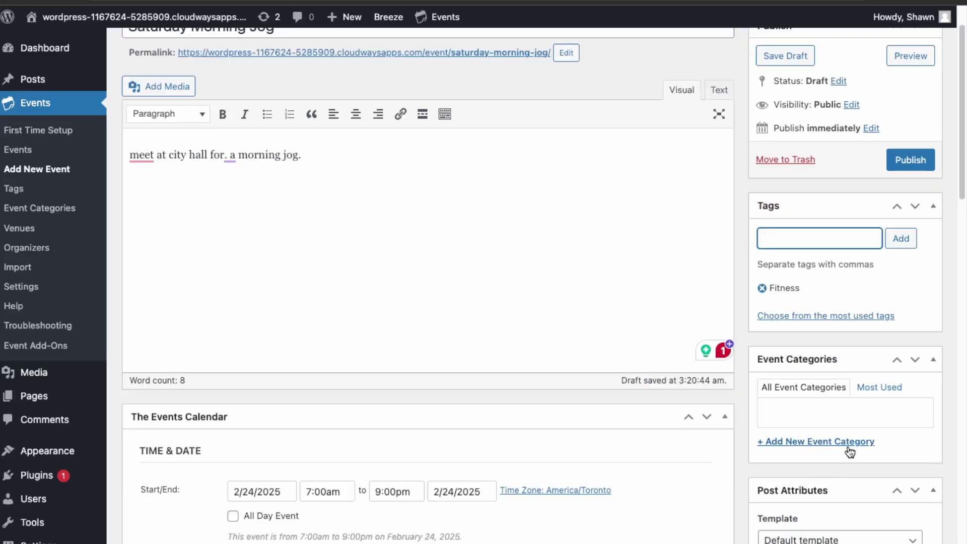
{"action": "left_click", "coordinate": [842, 441]}
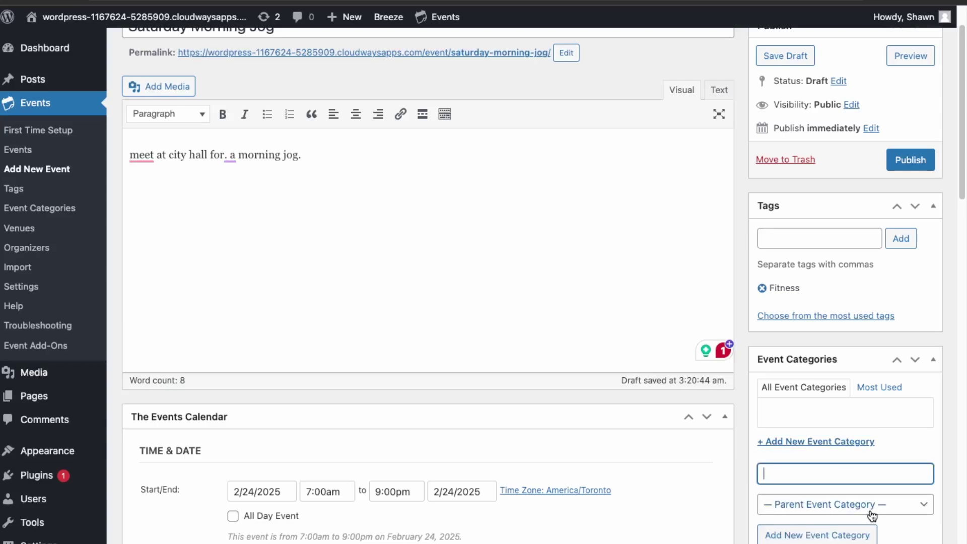
{"action": "type", "text": "Fitness"}
{"action": "left_click", "coordinate": [860, 537]}
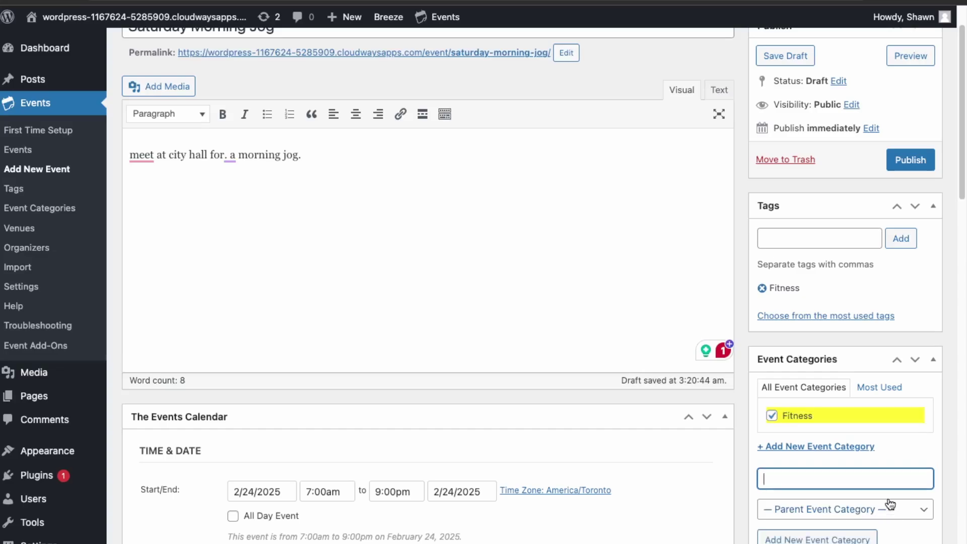
Add a Running event category with Fitness as its parent category
{"action": "scroll", "coordinate": [836, 443], "scroll_direction": "down", "scroll_amount": 1}
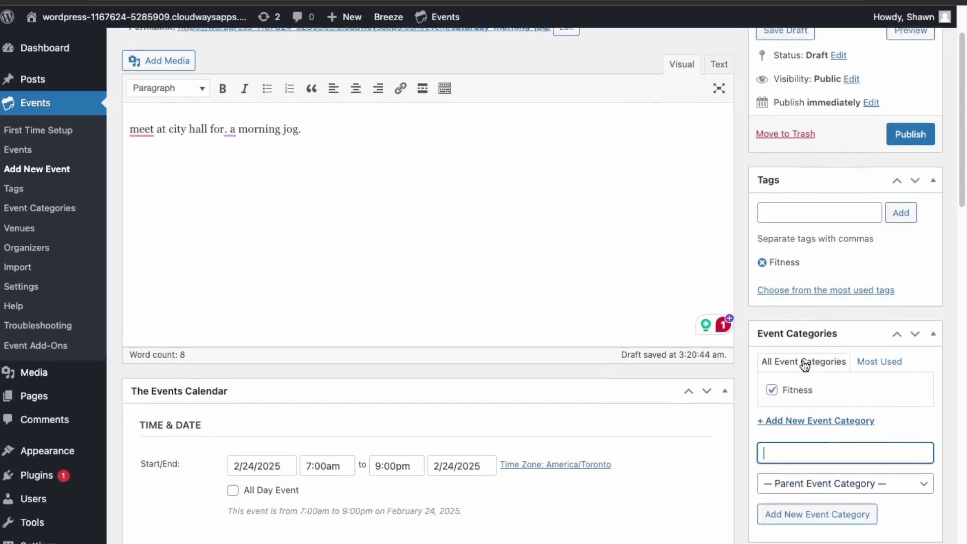
{"action": "scroll", "coordinate": [800, 382], "scroll_direction": "down", "scroll_amount": 3}
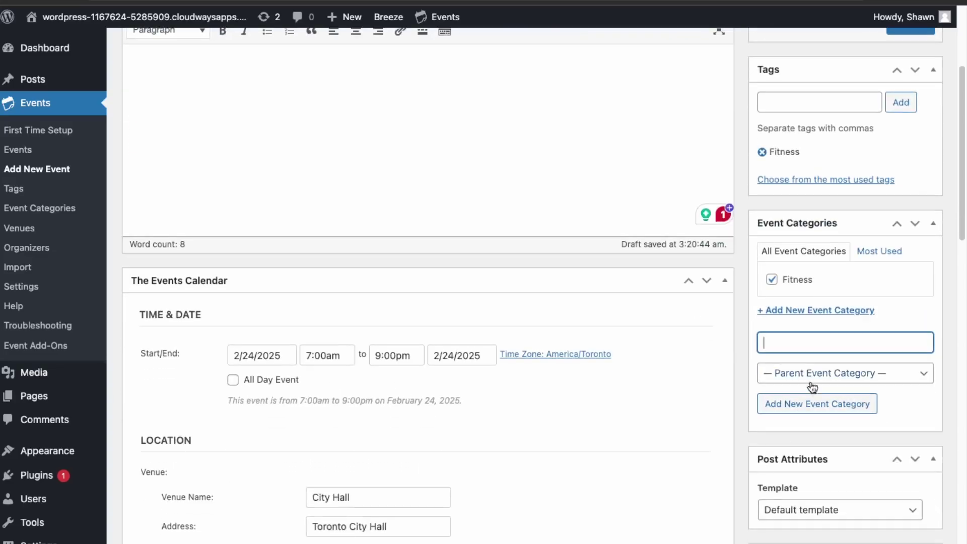
{"action": "left_click", "coordinate": [829, 378]}
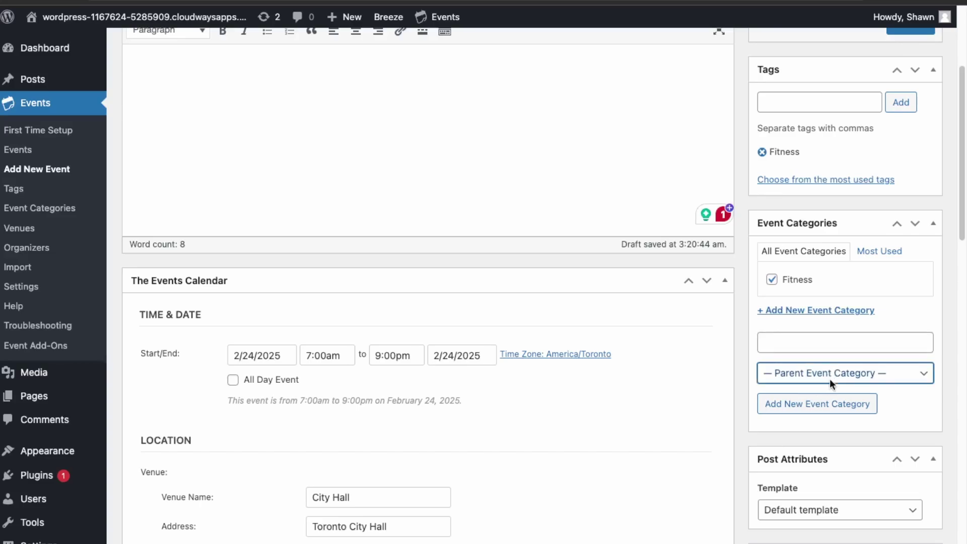
{"action": "left_click", "coordinate": [822, 386]}
{"action": "left_click", "coordinate": [825, 343]}
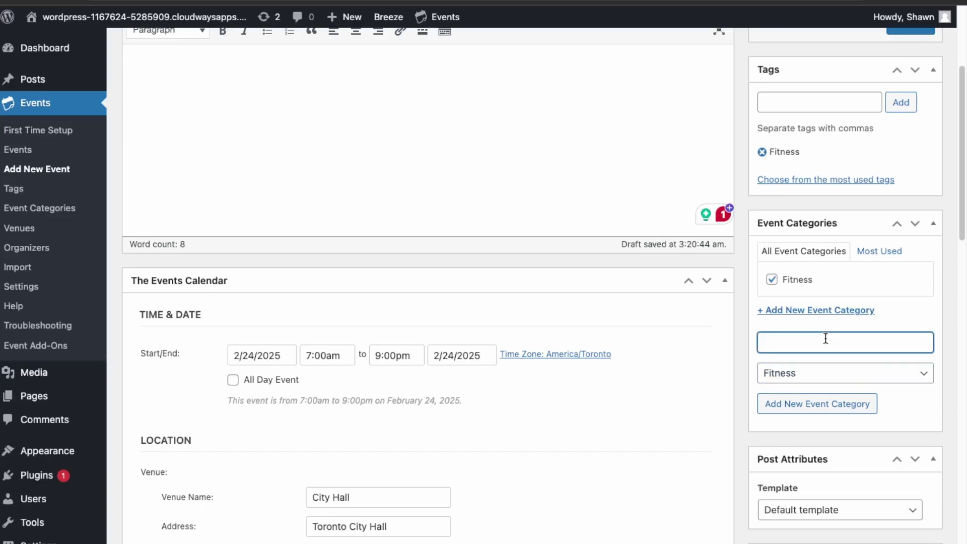
{"action": "type", "text": "JOgg"}
{"action": "key", "text": "BackSpace"}
{"action": "key", "text": "BackSpace"}
{"action": "key", "text": "BackSpace"}
{"action": "type", "text": "Running"}
{"action": "scroll", "coordinate": [857, 414], "scroll_direction": "down", "scroll_amount": 1}
{"action": "left_click", "coordinate": [860, 397]}
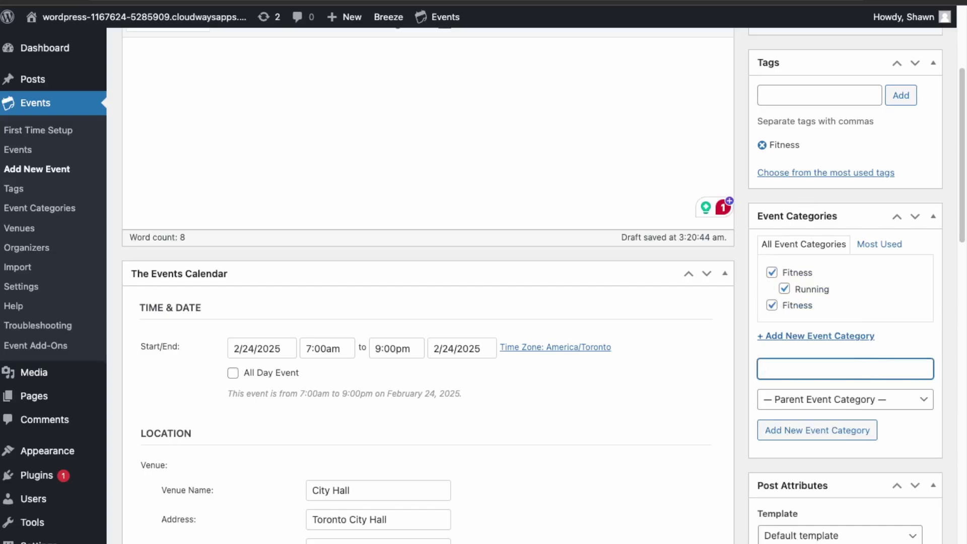
{"action": "scroll", "coordinate": [877, 303], "scroll_direction": "down", "scroll_amount": 2}
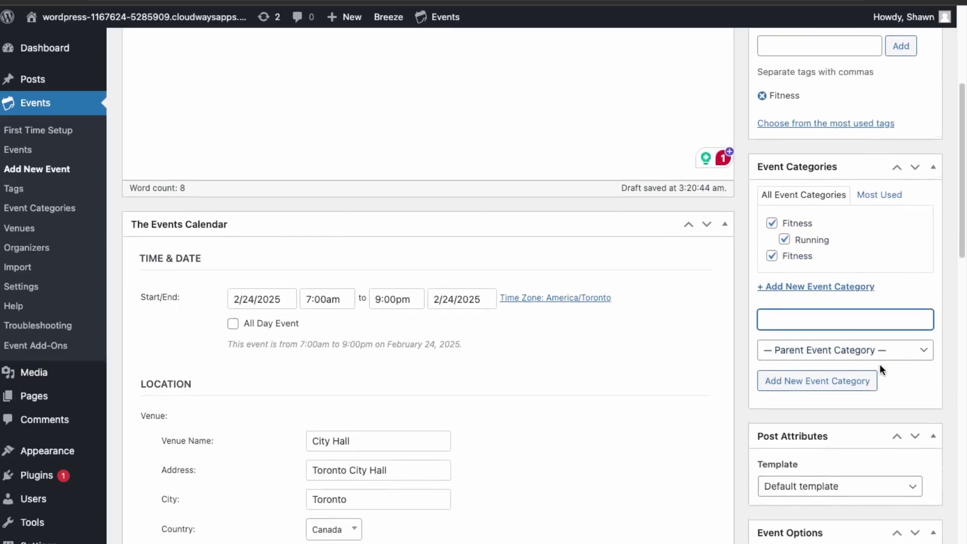
{"action": "scroll", "coordinate": [880, 365], "scroll_direction": "down", "scroll_amount": 8}
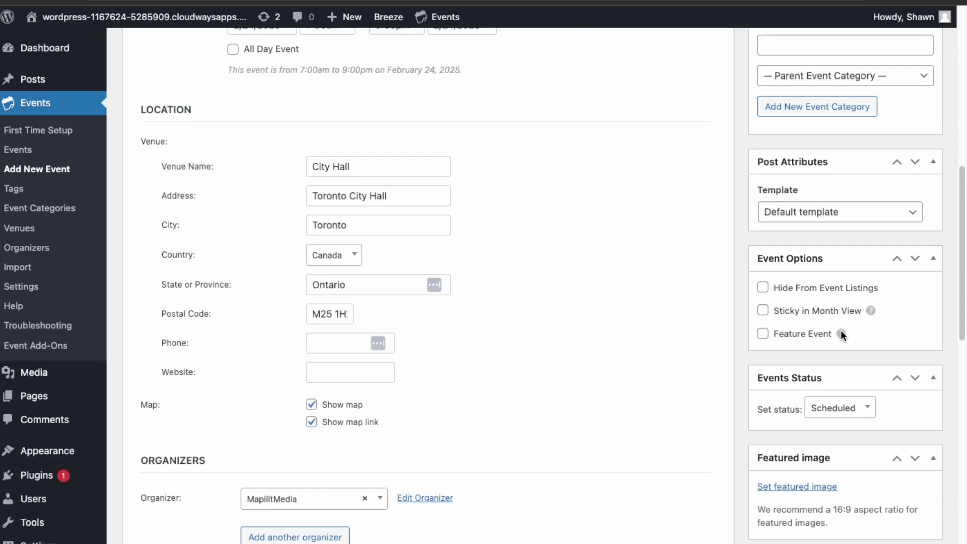
Mark the event as featured and set the uploaded runners photo as its featured image
{"action": "left_click", "coordinate": [794, 336]}
{"action": "scroll", "coordinate": [805, 393], "scroll_direction": "down", "scroll_amount": 3}
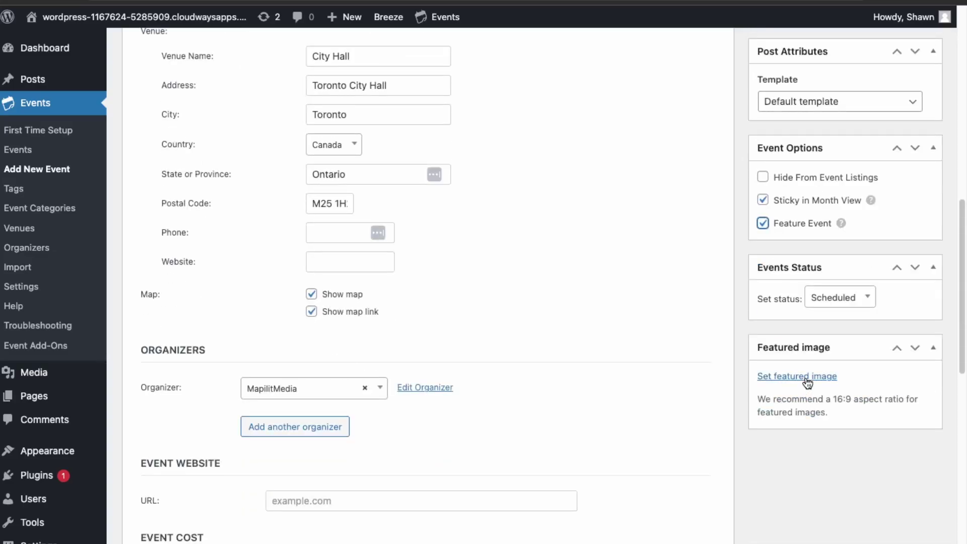
{"action": "left_click", "coordinate": [805, 378]}
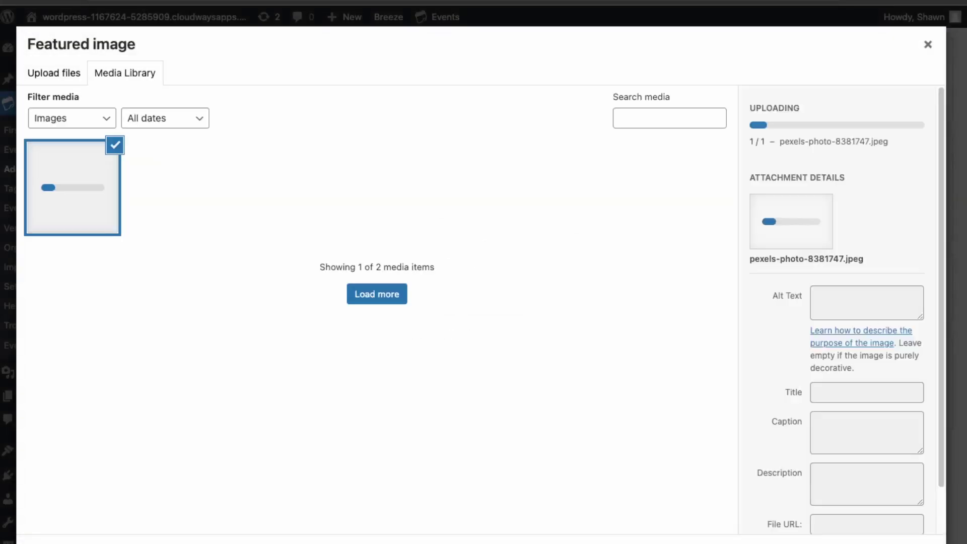
{"action": "left_click", "coordinate": [891, 542]}
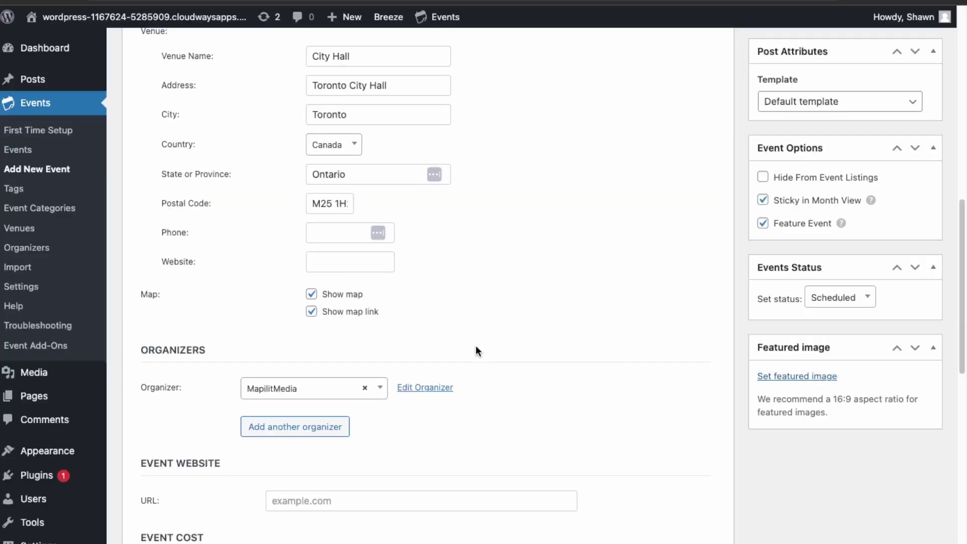
{"action": "scroll", "coordinate": [807, 424], "scroll_direction": "down", "scroll_amount": 5}
{"action": "scroll", "coordinate": [807, 427], "scroll_direction": "up", "scroll_amount": 5}
{"action": "scroll", "coordinate": [515, 384], "scroll_direction": "down", "scroll_amount": 3}
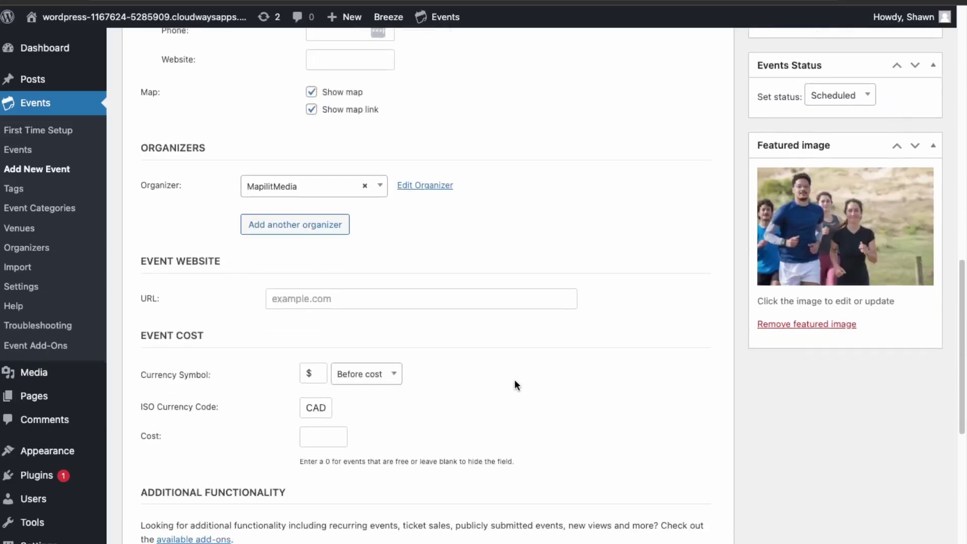
{"action": "scroll", "coordinate": [514, 385], "scroll_direction": "up", "scroll_amount": 4}
{"action": "scroll", "coordinate": [515, 379], "scroll_direction": "up", "scroll_amount": 10}
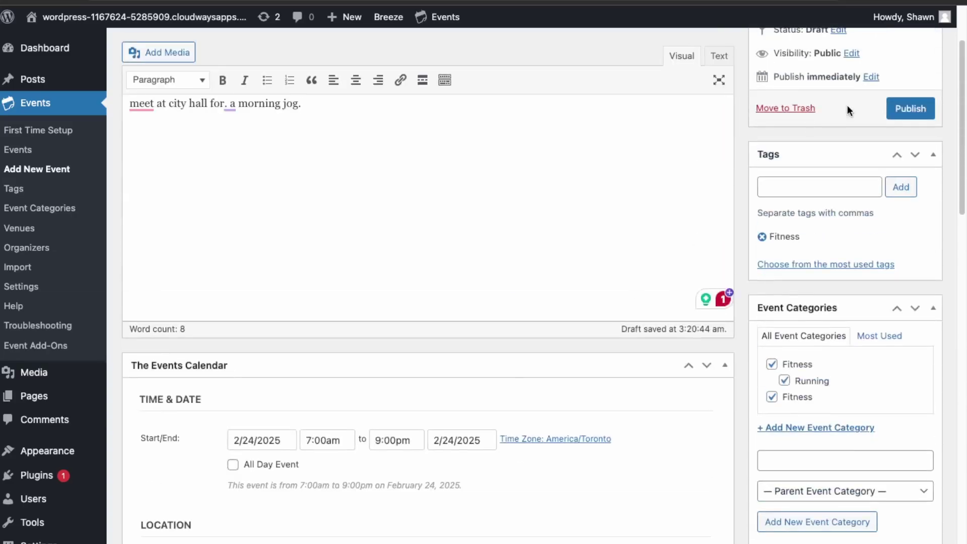
Publish Saturday Morning Jog and scroll through its public event page
{"action": "left_click", "coordinate": [917, 218]}
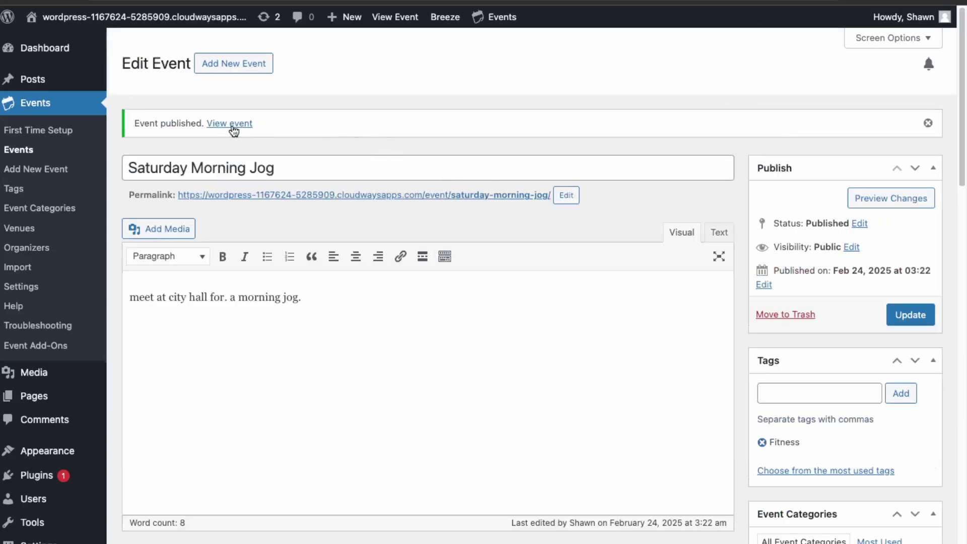
{"action": "left_click", "coordinate": [242, 130]}
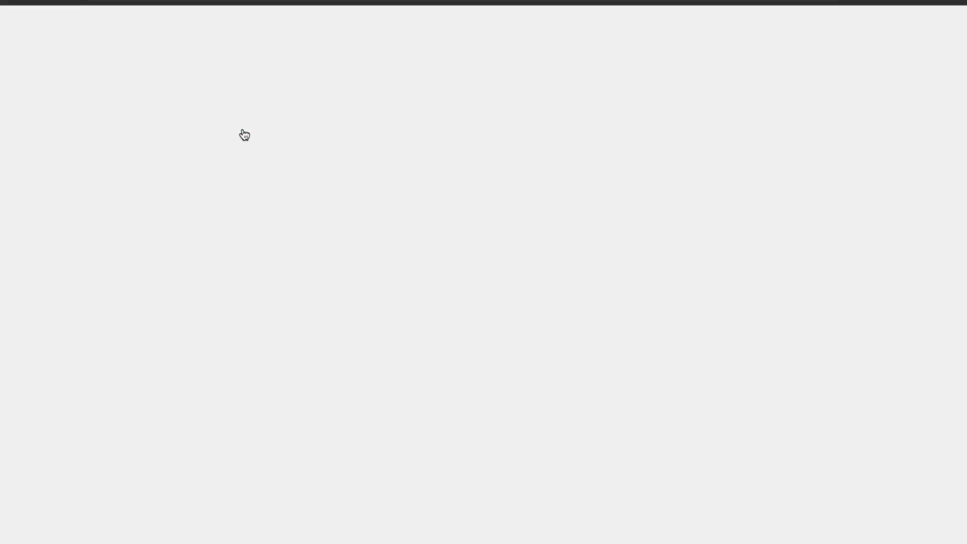
{"action": "scroll", "coordinate": [241, 130], "scroll_direction": "down", "scroll_amount": 20}
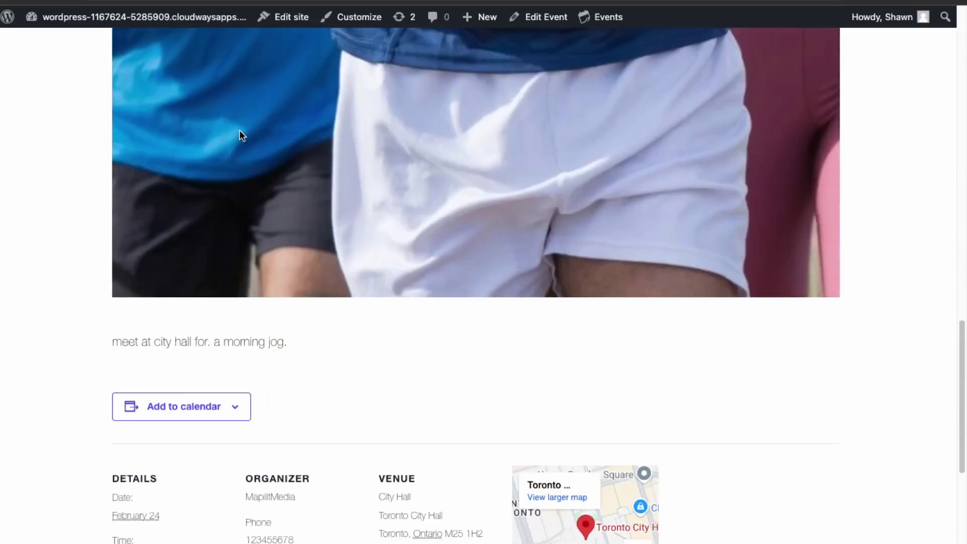
{"action": "scroll", "coordinate": [240, 130], "scroll_direction": "down", "scroll_amount": 3}
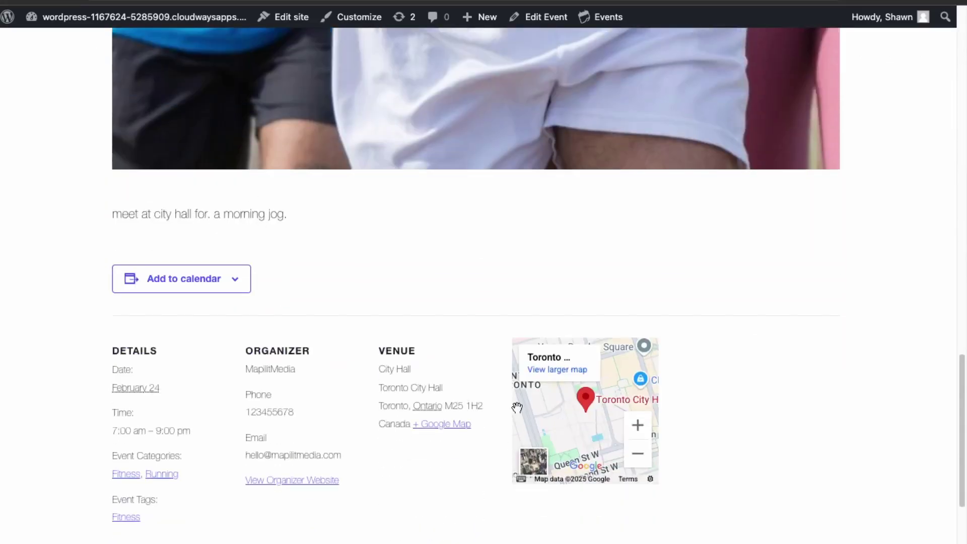
{"action": "scroll", "coordinate": [250, 395], "scroll_direction": "down", "scroll_amount": 2}
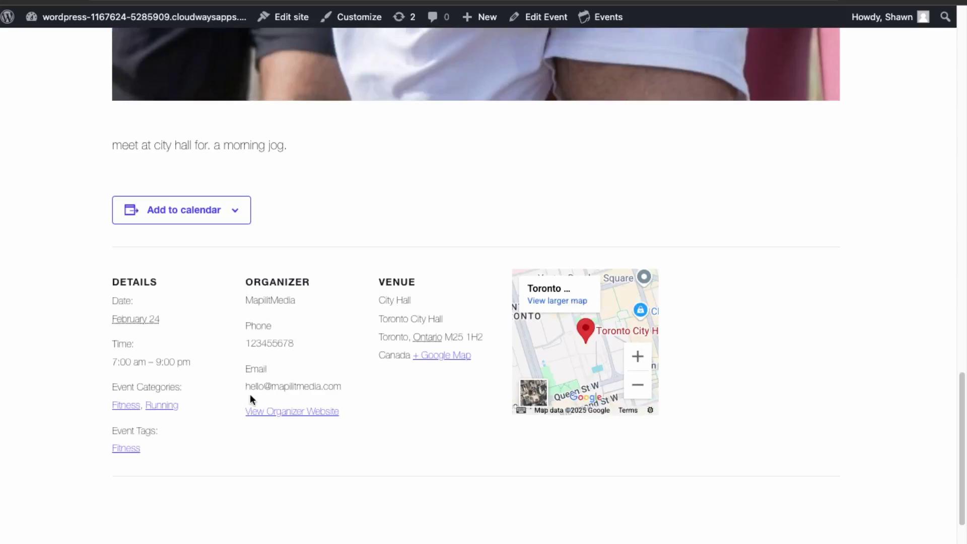
{"action": "scroll", "coordinate": [250, 397], "scroll_direction": "down", "scroll_amount": 3}
{"action": "scroll", "coordinate": [252, 399], "scroll_direction": "up", "scroll_amount": 5}
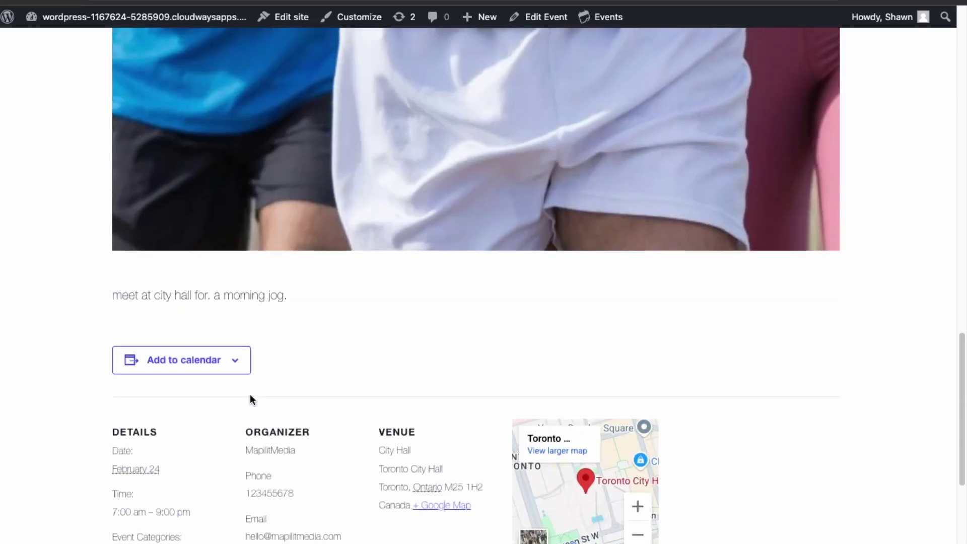
{"action": "scroll", "coordinate": [251, 395], "scroll_direction": "up", "scroll_amount": 20}
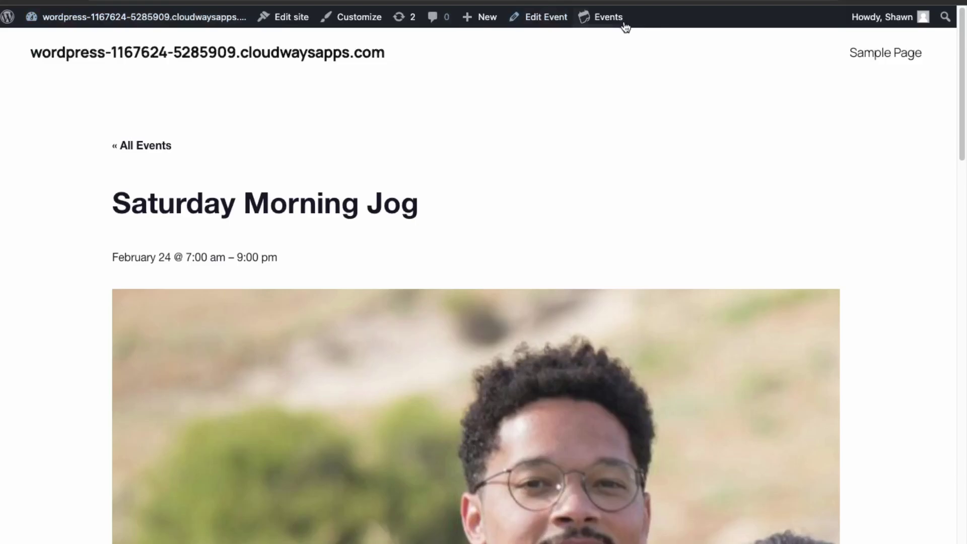
{"action": "mouse_move", "coordinate": [624, 27]}
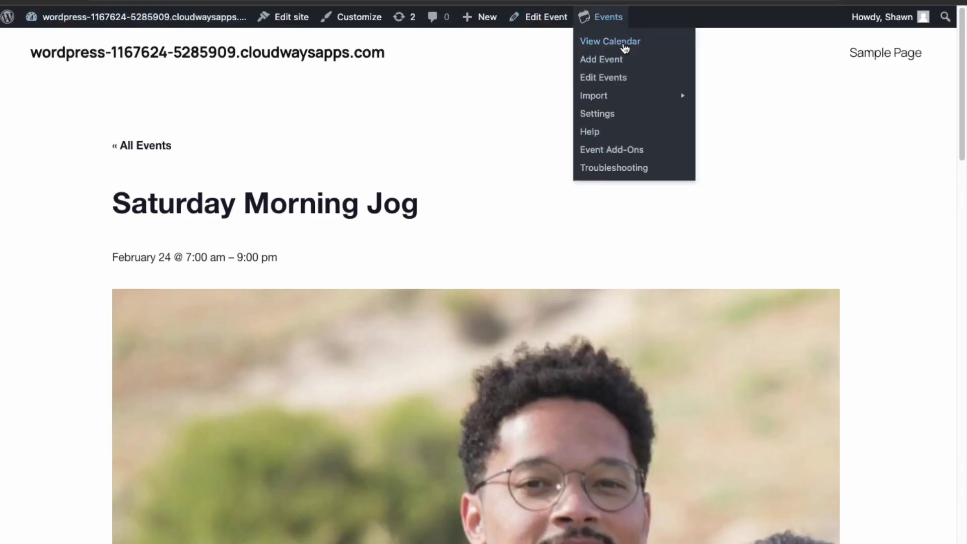
Show the front-end events list and scroll past the featured Saturday Morning Jog entry
{"action": "left_click", "coordinate": [624, 48]}
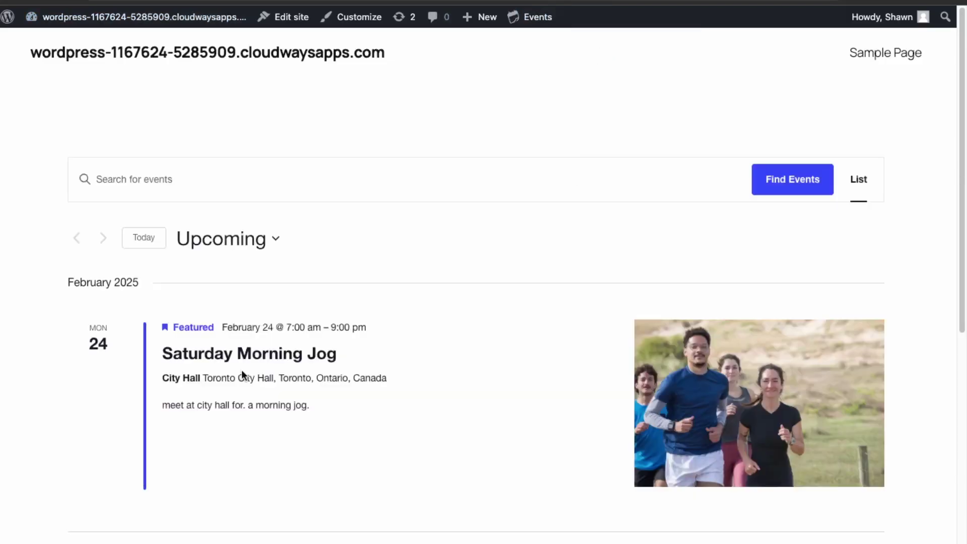
{"action": "scroll", "coordinate": [237, 280], "scroll_direction": "down", "scroll_amount": 1}
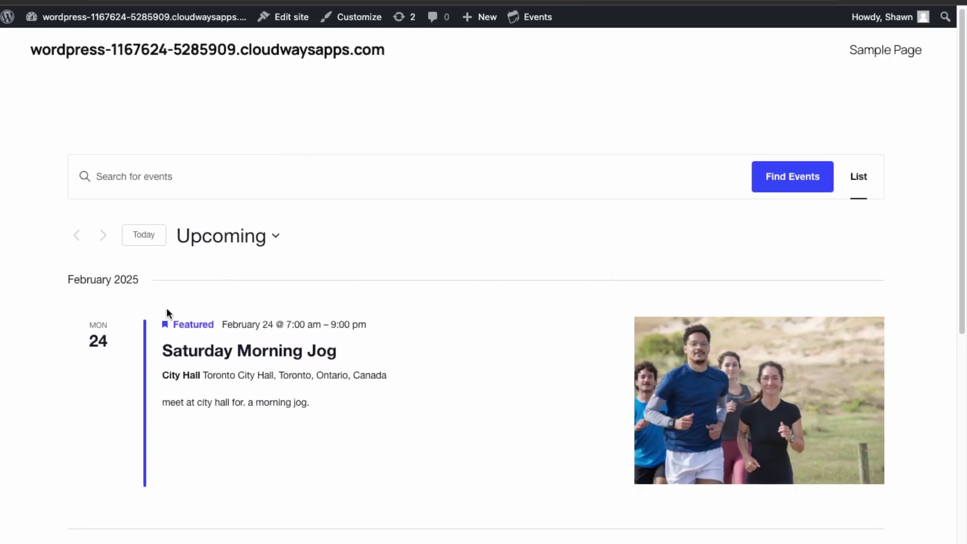
{"action": "scroll", "coordinate": [166, 311], "scroll_direction": "down", "scroll_amount": 10}
{"action": "scroll", "coordinate": [584, 416], "scroll_direction": "up", "scroll_amount": 10}
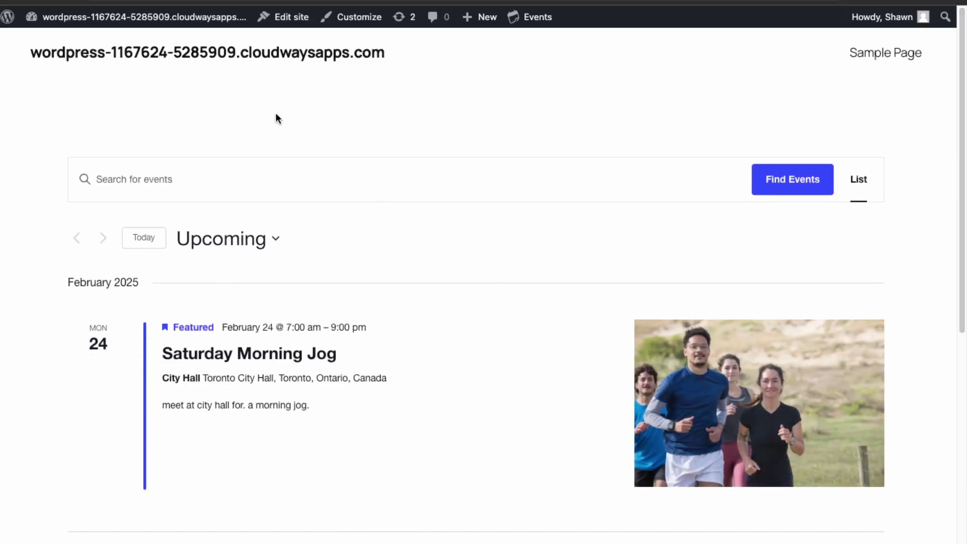
In Reading settings, make the homepage the static Main Events Page and save
{"action": "mouse_move", "coordinate": [144, 19]}
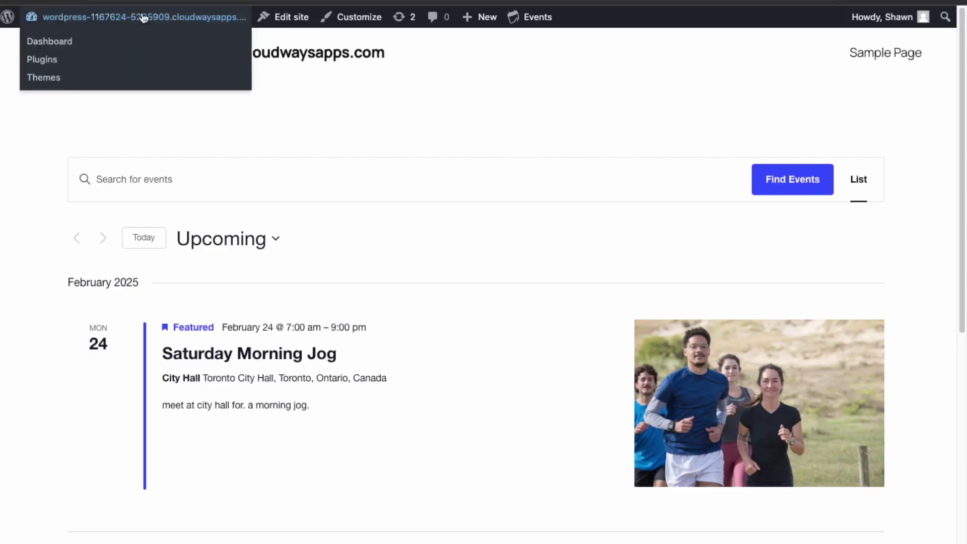
{"action": "left_click", "coordinate": [68, 48]}
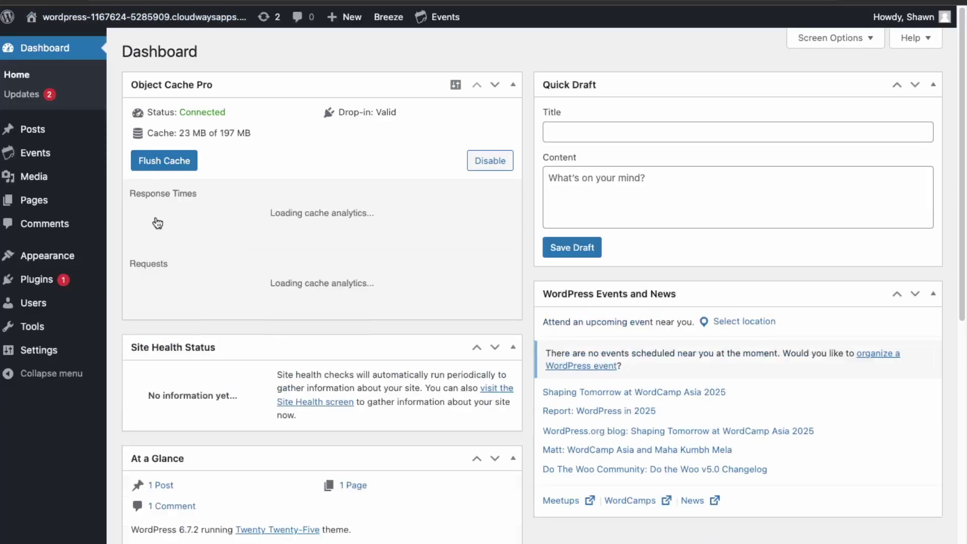
{"action": "mouse_move", "coordinate": [49, 356]}
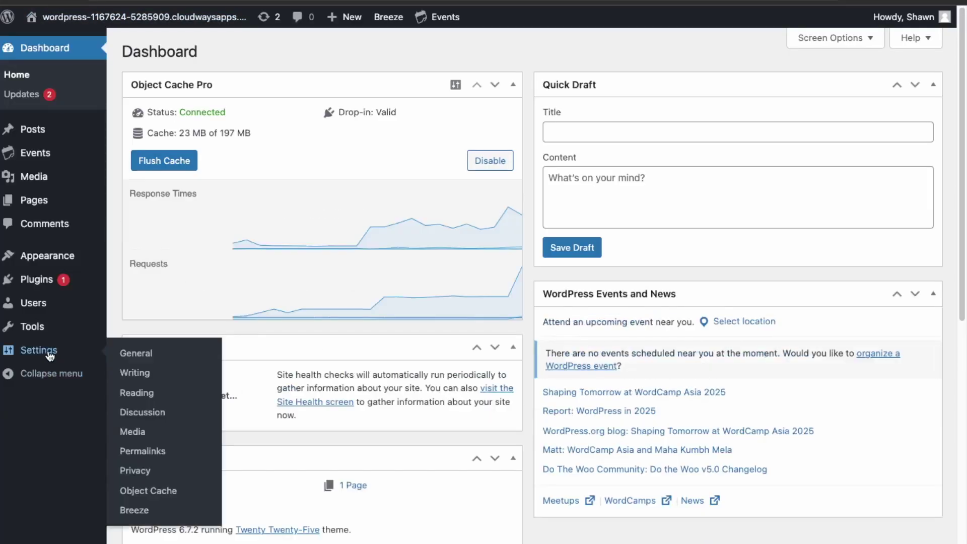
{"action": "left_click", "coordinate": [132, 394]}
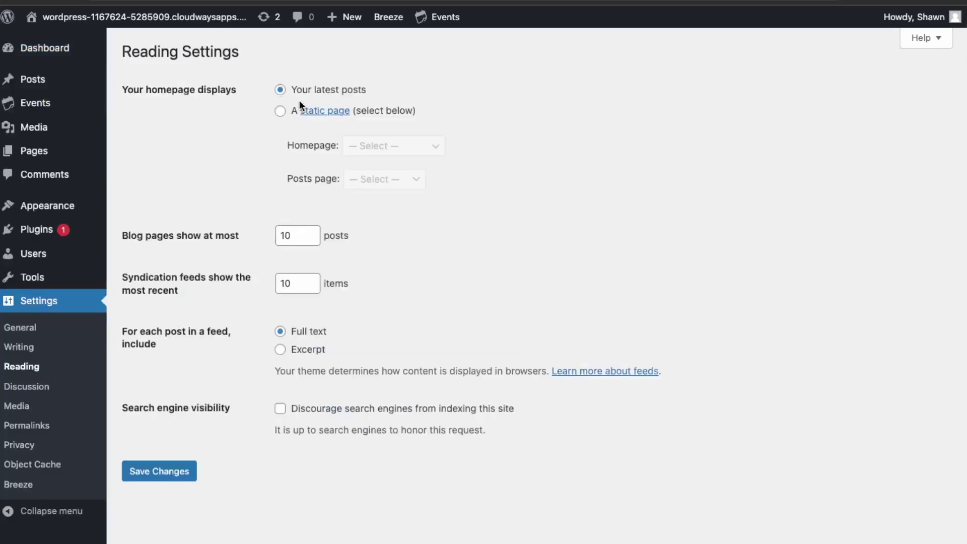
{"action": "left_click", "coordinate": [279, 111]}
{"action": "left_click", "coordinate": [358, 146]}
{"action": "left_click", "coordinate": [364, 174]}
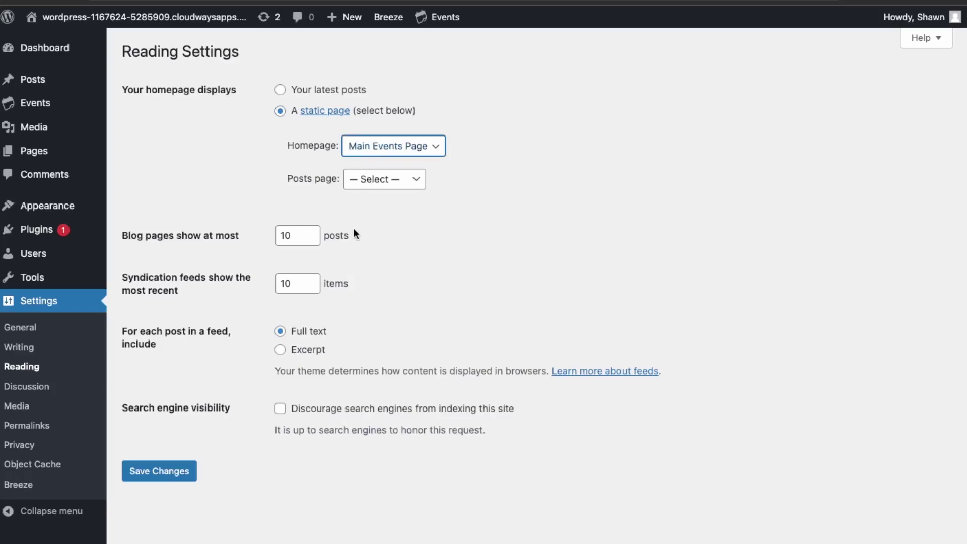
{"action": "left_click", "coordinate": [151, 473]}
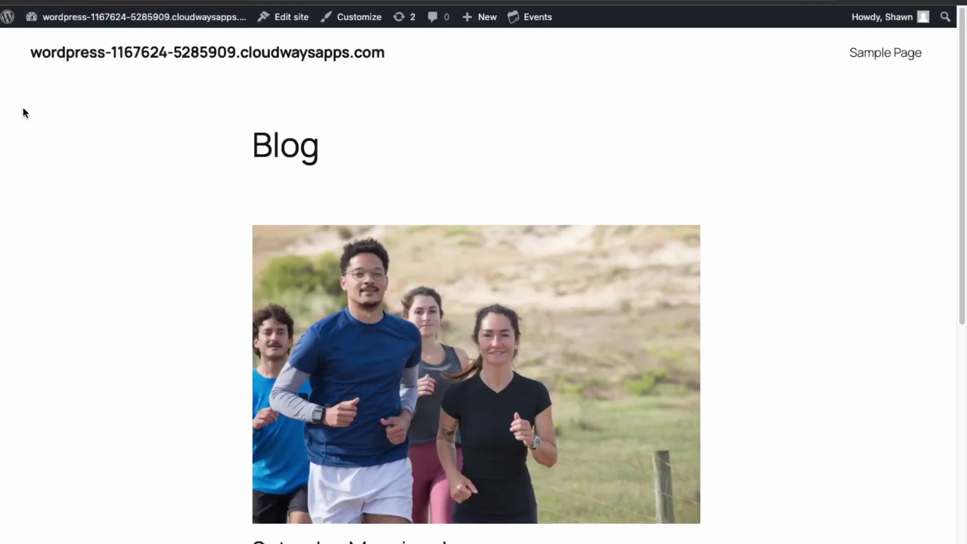
Scroll through the saved Reading settings to check the changes
{"action": "scroll", "coordinate": [308, 394], "scroll_direction": "down", "scroll_amount": 5}
{"action": "scroll", "coordinate": [308, 394], "scroll_direction": "down", "scroll_amount": 3}
{"action": "scroll", "coordinate": [308, 394], "scroll_direction": "up", "scroll_amount": 10}
{"action": "scroll", "coordinate": [308, 394], "scroll_direction": "down", "scroll_amount": 1}
{"action": "scroll", "coordinate": [309, 394], "scroll_direction": "down", "scroll_amount": 2}
{"action": "scroll", "coordinate": [306, 391], "scroll_direction": "up", "scroll_amount": 3}
{"action": "scroll", "coordinate": [305, 393], "scroll_direction": "down", "scroll_amount": 3}
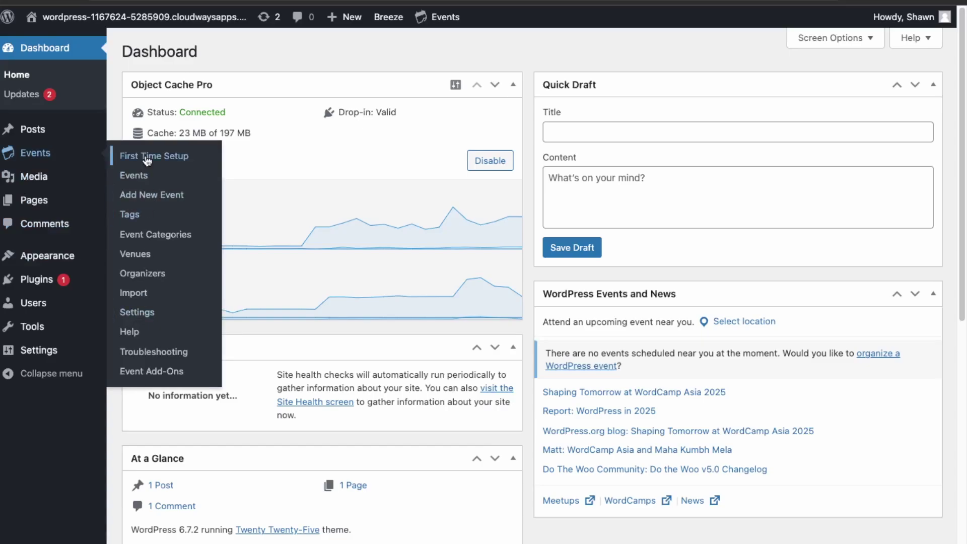
In Events Calendar settings, try renaming the events URL slug to meetup, then revert to events
{"action": "left_click", "coordinate": [142, 320]}
{"action": "double_click", "coordinate": [389, 261]}
{"action": "left_click", "coordinate": [256, 266]}
{"action": "double_click", "coordinate": [389, 263]}
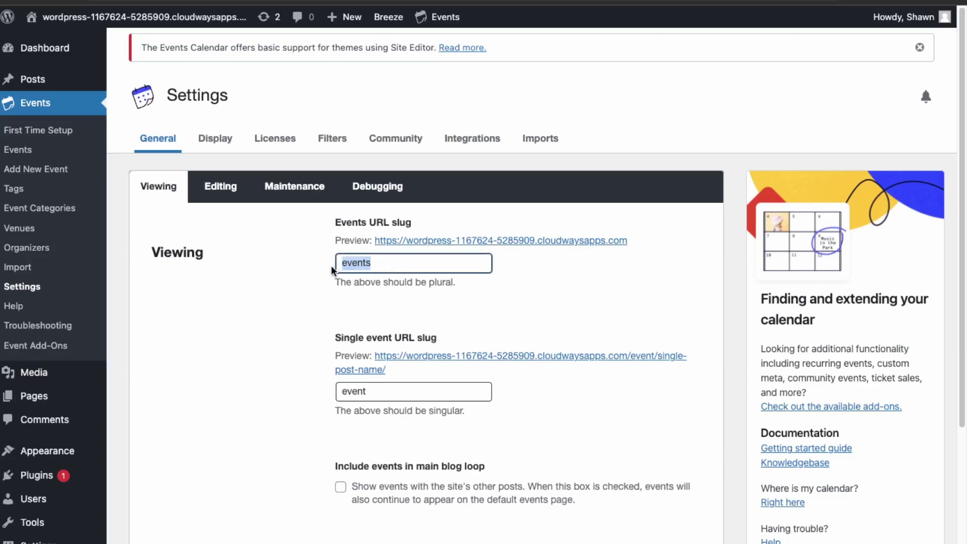
{"action": "type", "text": "meetup"}
{"action": "key", "text": "ctrl+z"}
{"action": "left_click", "coordinate": [485, 306]}
Enable Include events in main blog loop and bring up the editing options
{"action": "scroll", "coordinate": [489, 334], "scroll_direction": "down", "scroll_amount": 3}
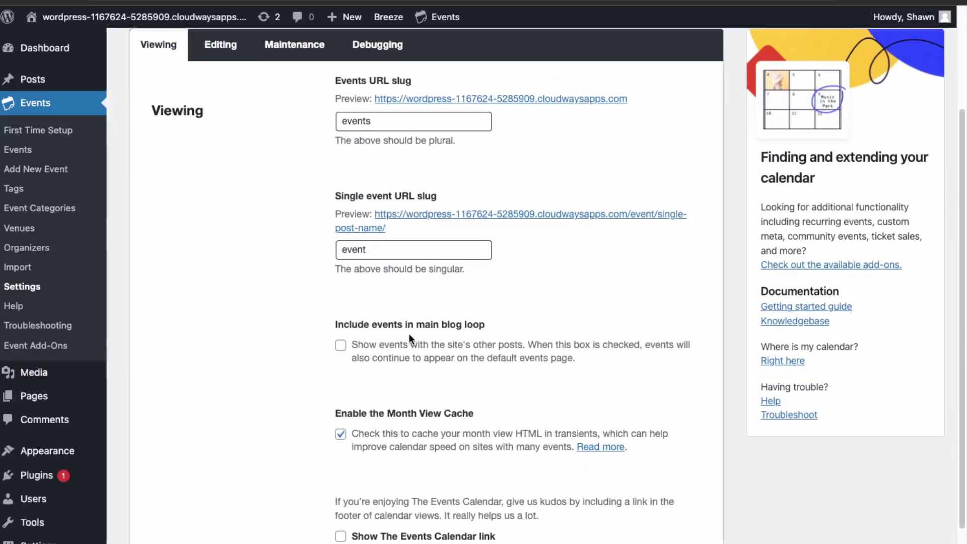
{"action": "left_click", "coordinate": [340, 347]}
{"action": "scroll", "coordinate": [391, 406], "scroll_direction": "down", "scroll_amount": 1}
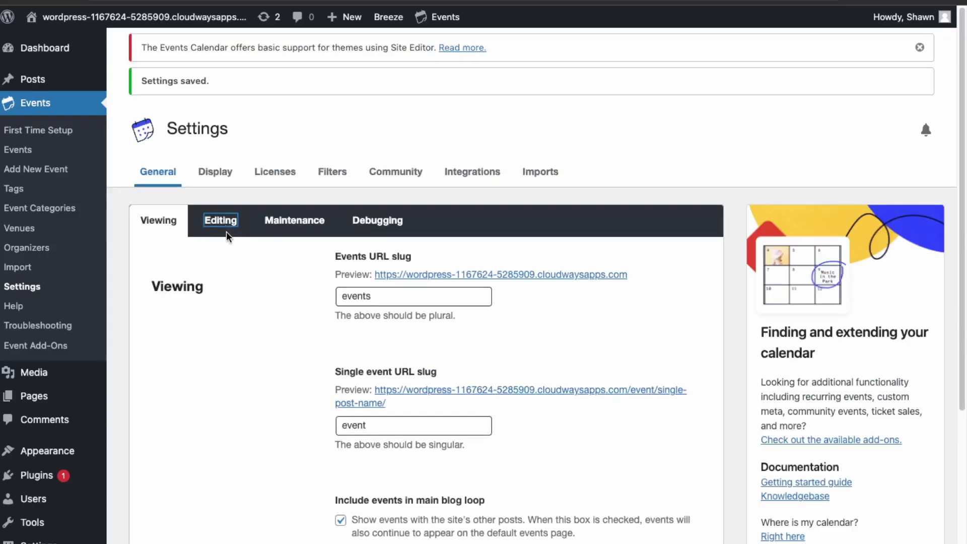
{"action": "left_click", "coordinate": [226, 229]}
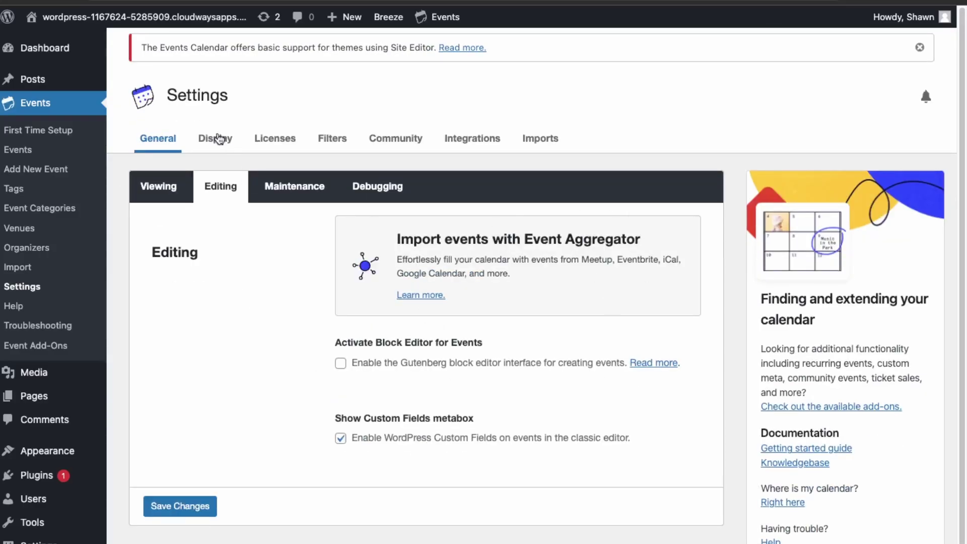
Scroll through the Calendar display settings
{"action": "left_click", "coordinate": [224, 145]}
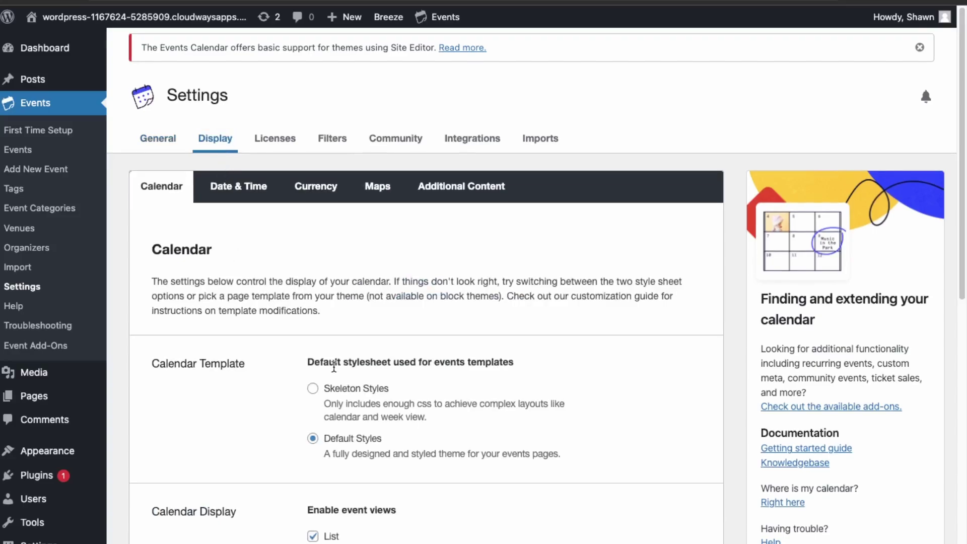
{"action": "scroll", "coordinate": [334, 366], "scroll_direction": "down", "scroll_amount": 3}
{"action": "scroll", "coordinate": [334, 367], "scroll_direction": "down", "scroll_amount": 2}
{"action": "scroll", "coordinate": [334, 372], "scroll_direction": "down", "scroll_amount": 1}
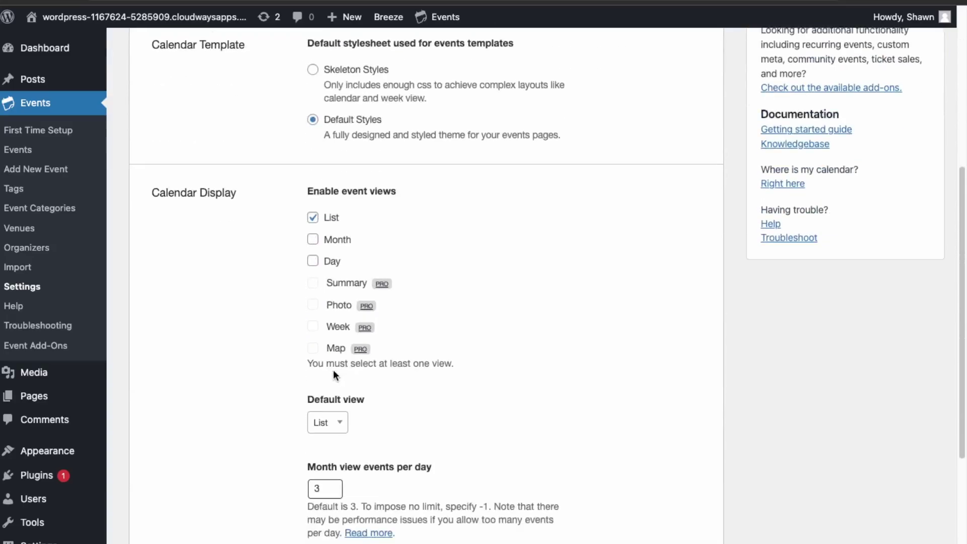
{"action": "scroll", "coordinate": [335, 373], "scroll_direction": "down", "scroll_amount": 3}
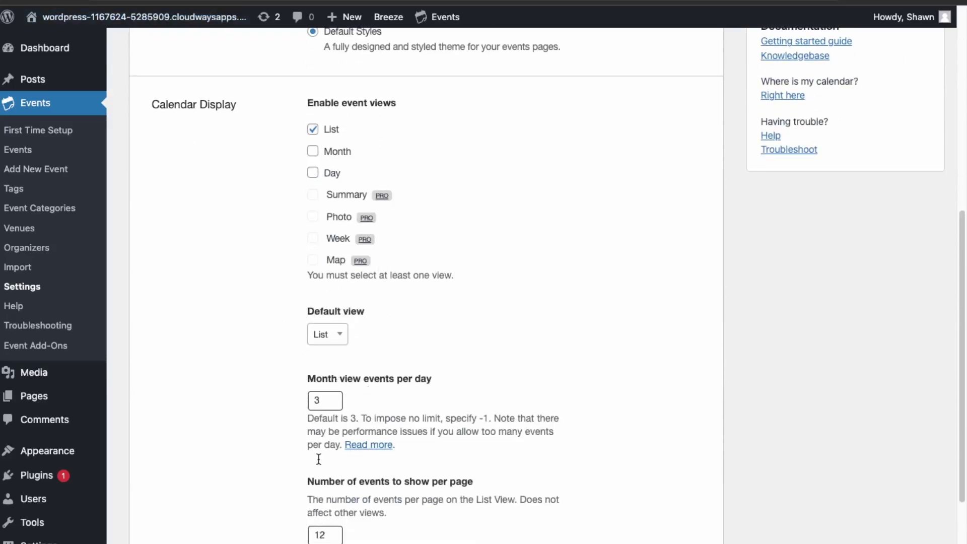
{"action": "scroll", "coordinate": [343, 490], "scroll_direction": "down", "scroll_amount": 1}
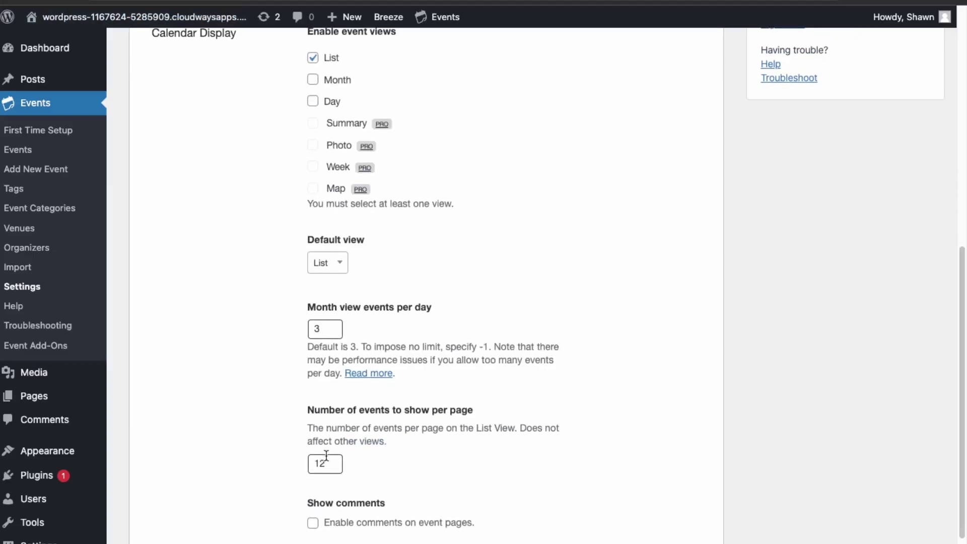
{"action": "scroll", "coordinate": [325, 457], "scroll_direction": "down", "scroll_amount": 1}
{"action": "scroll", "coordinate": [453, 346], "scroll_direction": "down", "scroll_amount": 1}
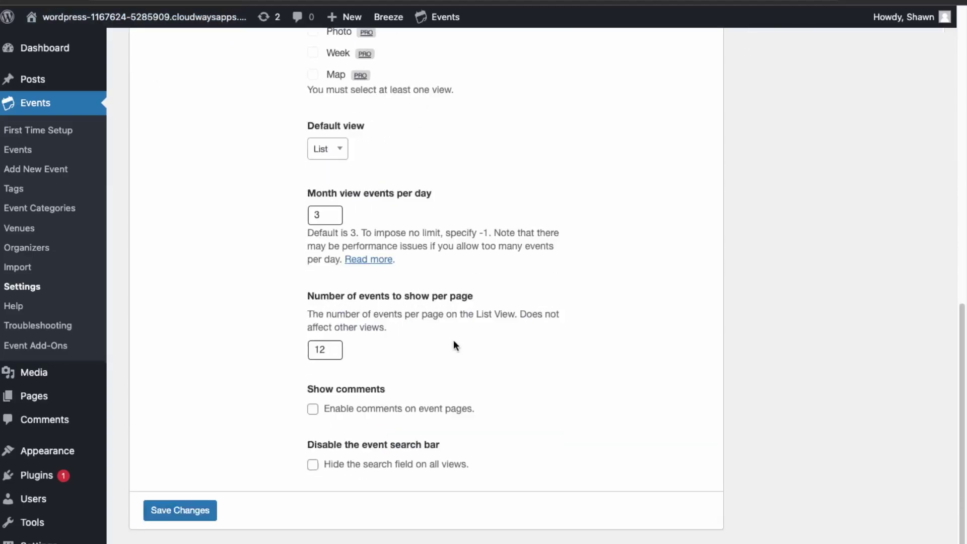
{"action": "scroll", "coordinate": [319, 257], "scroll_direction": "up", "scroll_amount": 3}
{"action": "scroll", "coordinate": [319, 257], "scroll_direction": "up", "scroll_amount": 6}
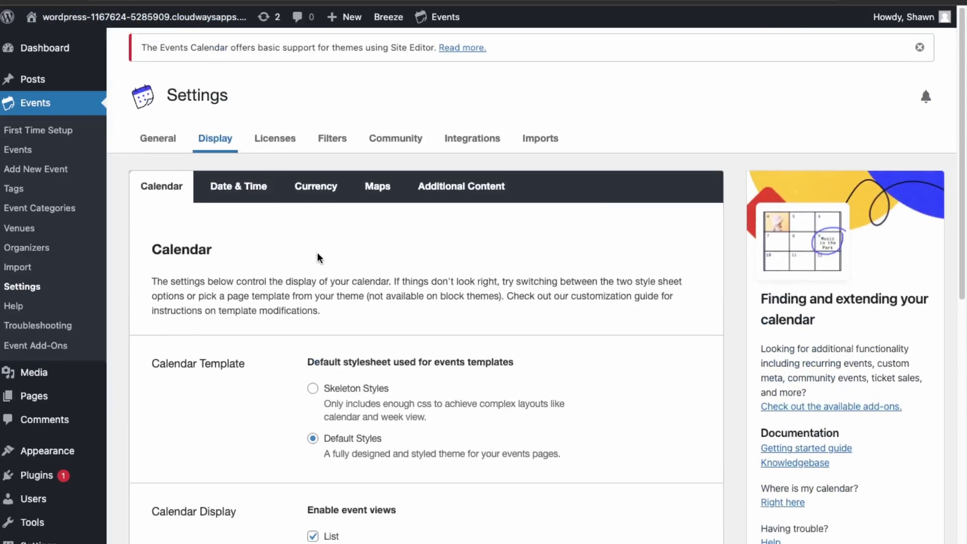
Look over the Date & Time and Currency display settings
{"action": "left_click", "coordinate": [254, 188]}
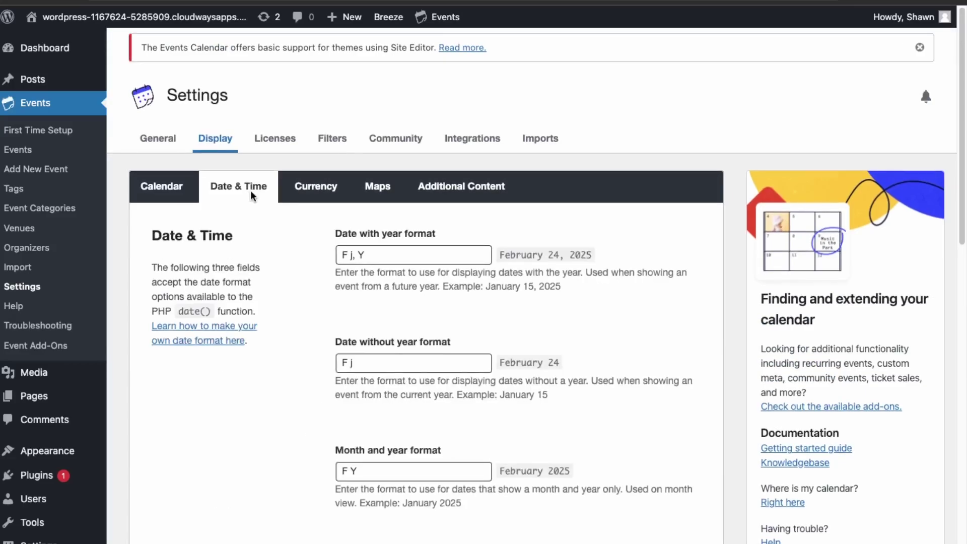
{"action": "scroll", "coordinate": [296, 345], "scroll_direction": "down", "scroll_amount": 6}
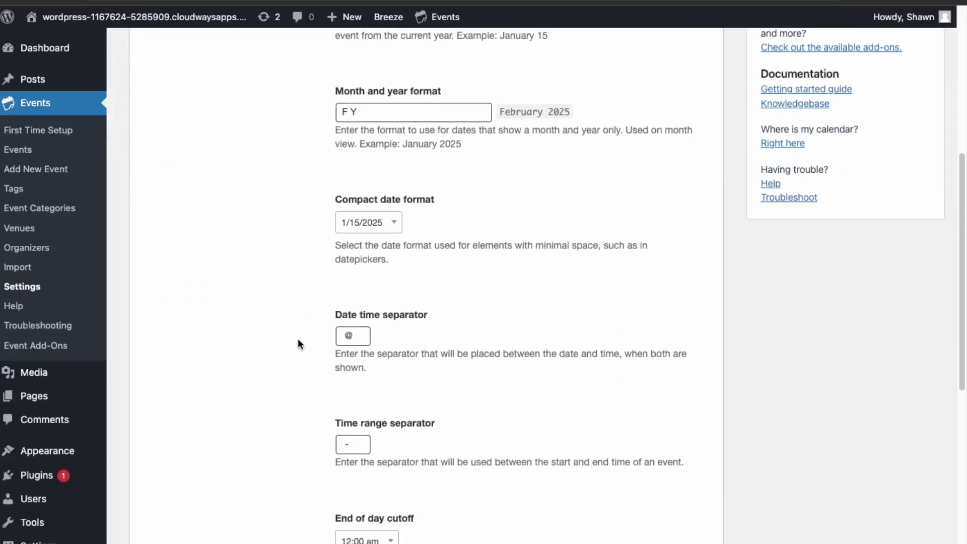
{"action": "scroll", "coordinate": [298, 339], "scroll_direction": "up", "scroll_amount": 6}
{"action": "left_click", "coordinate": [301, 191]}
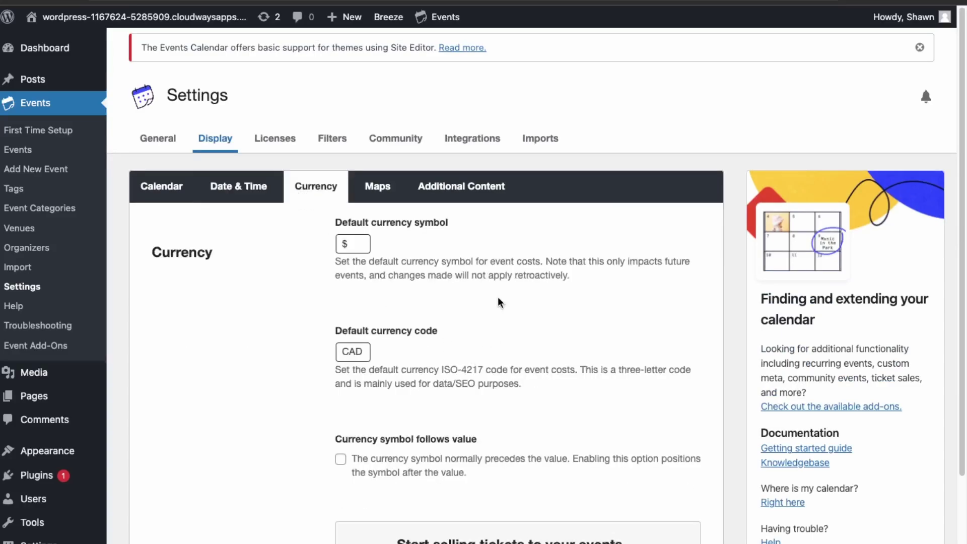
{"action": "scroll", "coordinate": [378, 428], "scroll_direction": "down", "scroll_amount": 2}
{"action": "scroll", "coordinate": [371, 449], "scroll_direction": "up", "scroll_amount": 2}
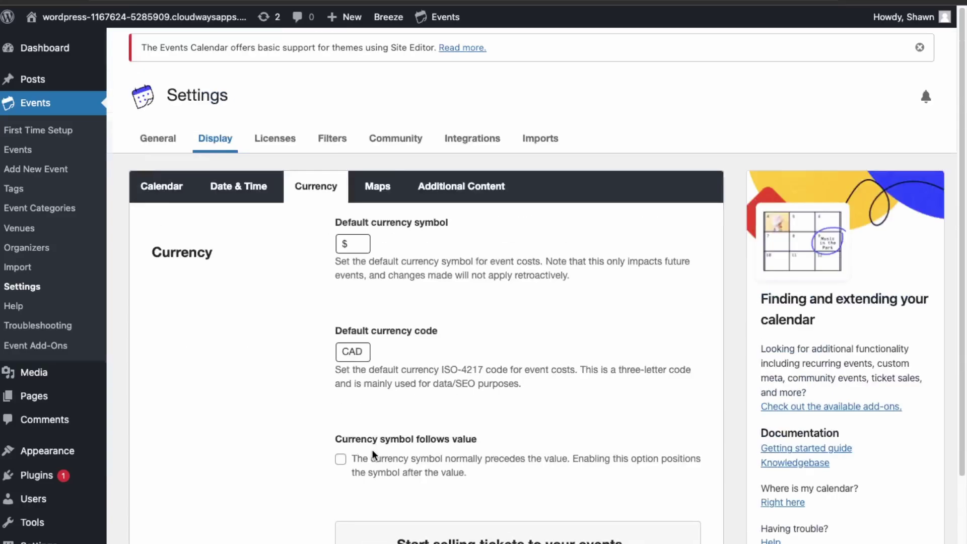
Check the Maps settings, selecting default zoom 10, then the Additional Content settings
{"action": "left_click", "coordinate": [381, 189]}
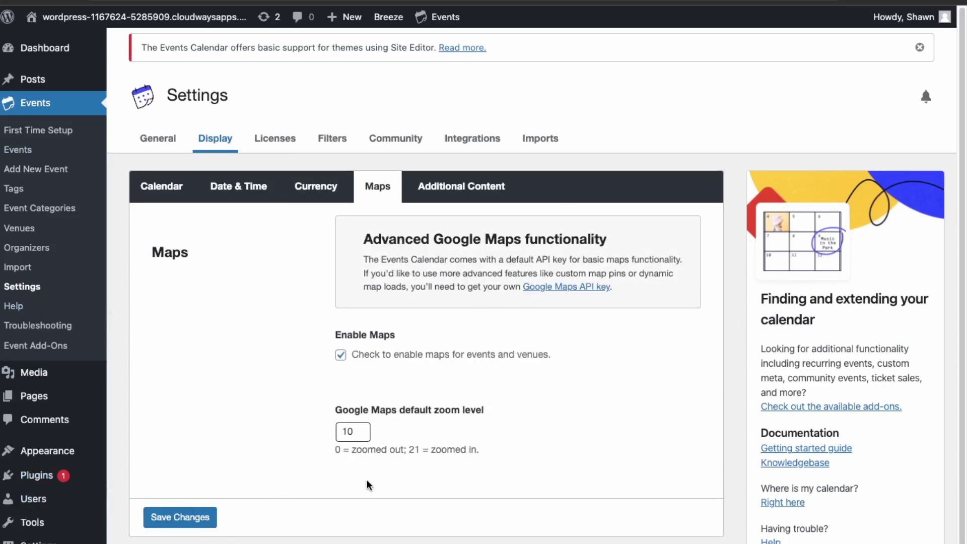
{"action": "left_click_drag", "start_coordinate": [355, 431], "coordinate": [331, 430]}
{"action": "left_click", "coordinate": [458, 186]}
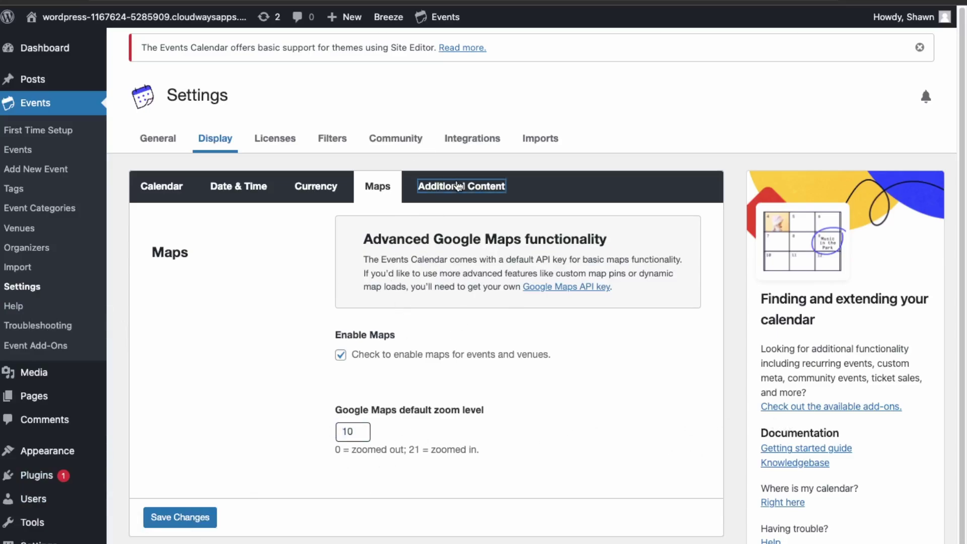
{"action": "scroll", "coordinate": [443, 413], "scroll_direction": "down", "scroll_amount": 3}
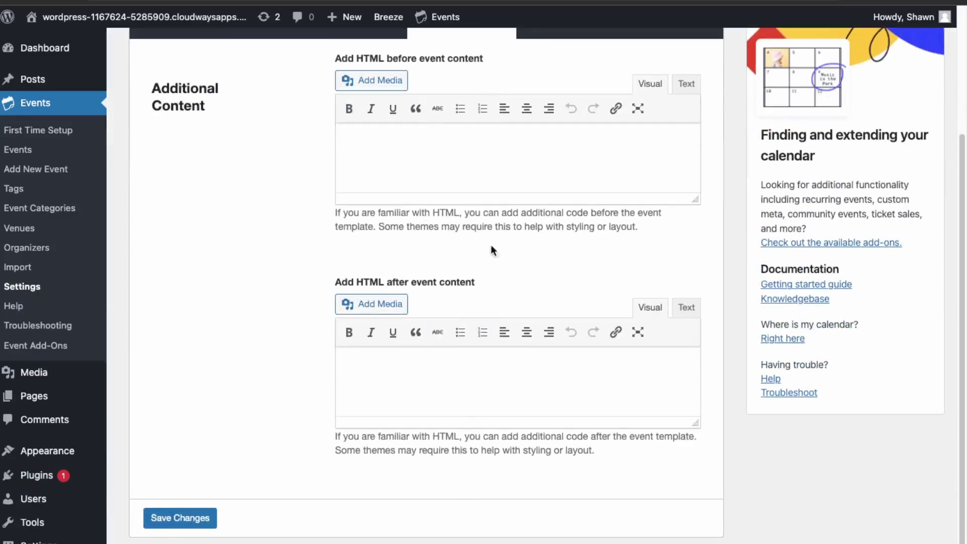
{"action": "scroll", "coordinate": [454, 390], "scroll_direction": "up", "scroll_amount": 3}
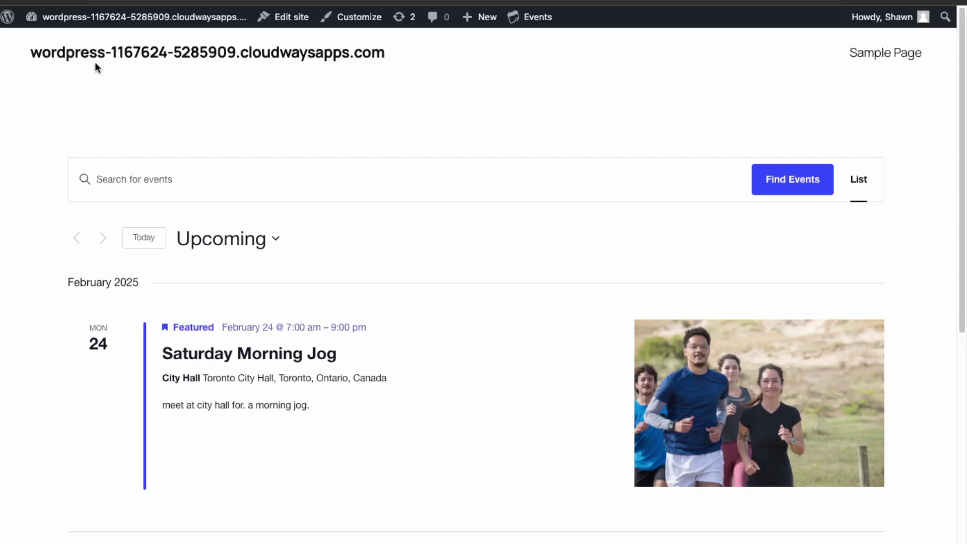
Add an 'All Events' page link to /events in the header navigation
{"action": "mouse_move", "coordinate": [126, 21]}
{"action": "left_click", "coordinate": [295, 21]}
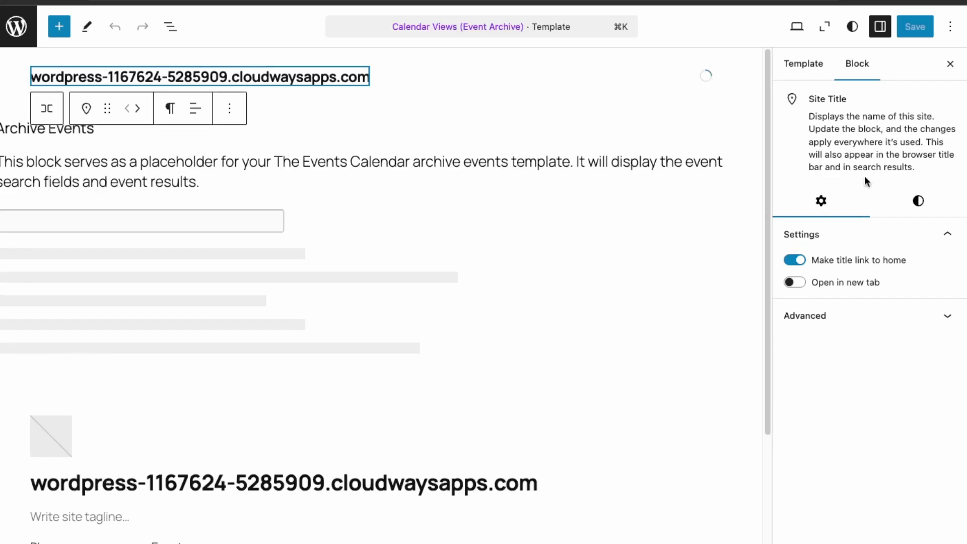
{"action": "left_click", "coordinate": [708, 70]}
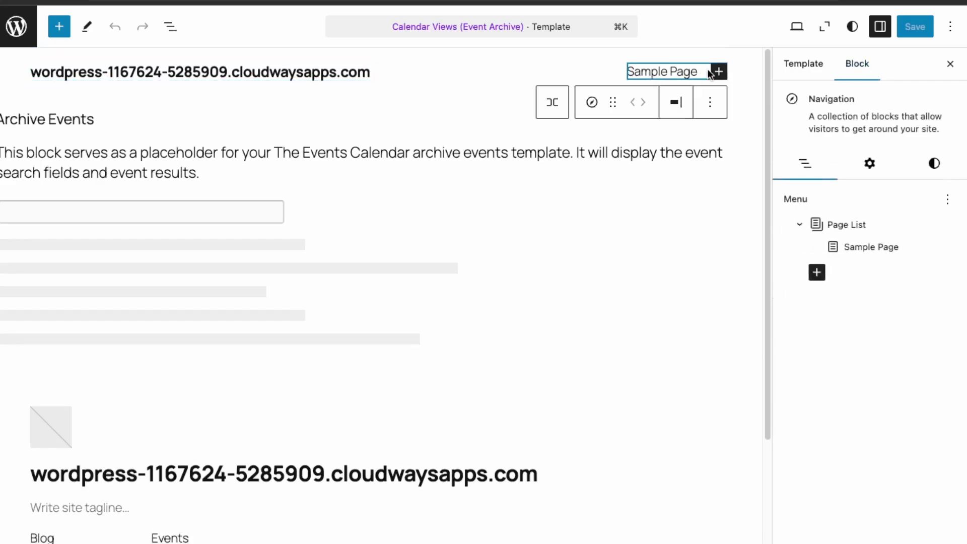
{"action": "left_click", "coordinate": [816, 272]}
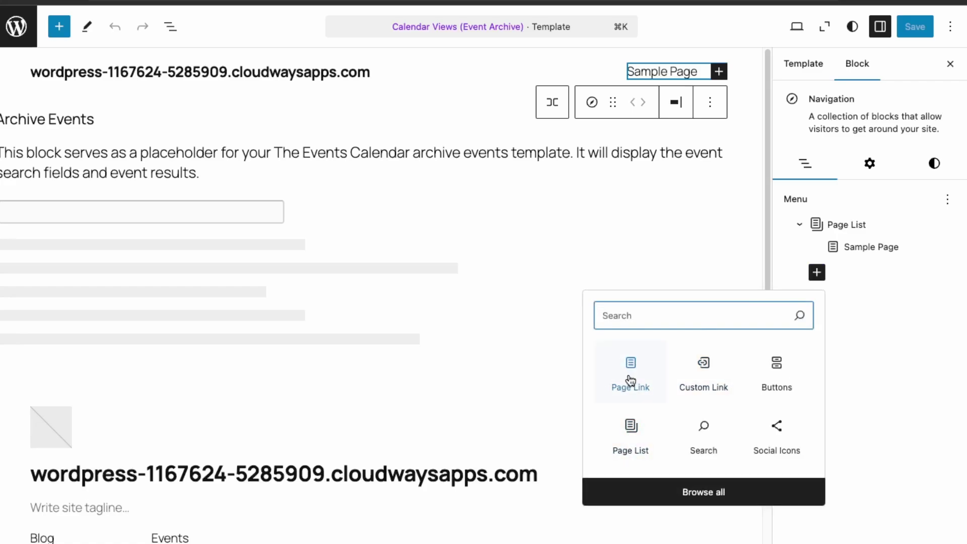
{"action": "left_click", "coordinate": [630, 378]}
{"action": "type", "text": "/events"}
{"action": "key", "text": "Return"}
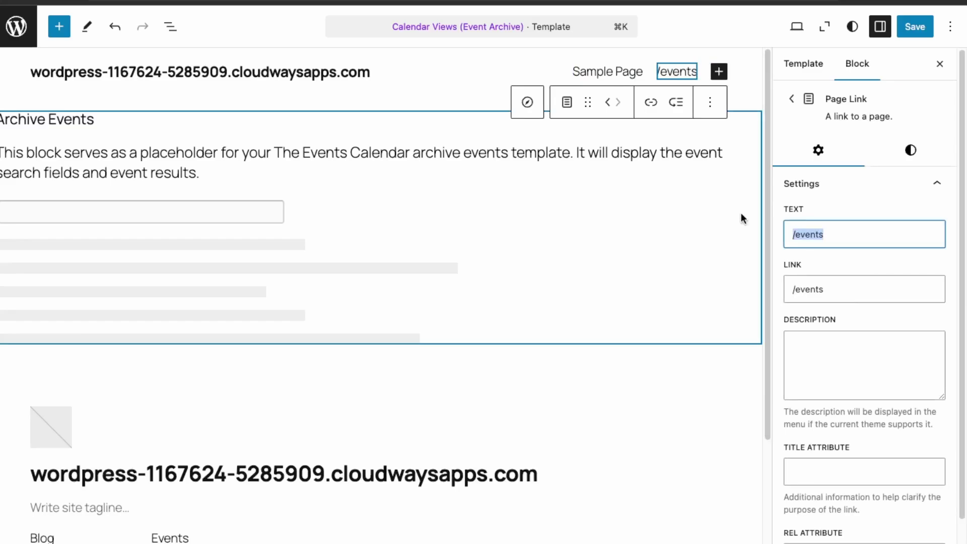
{"action": "type", "text": "All Events"}
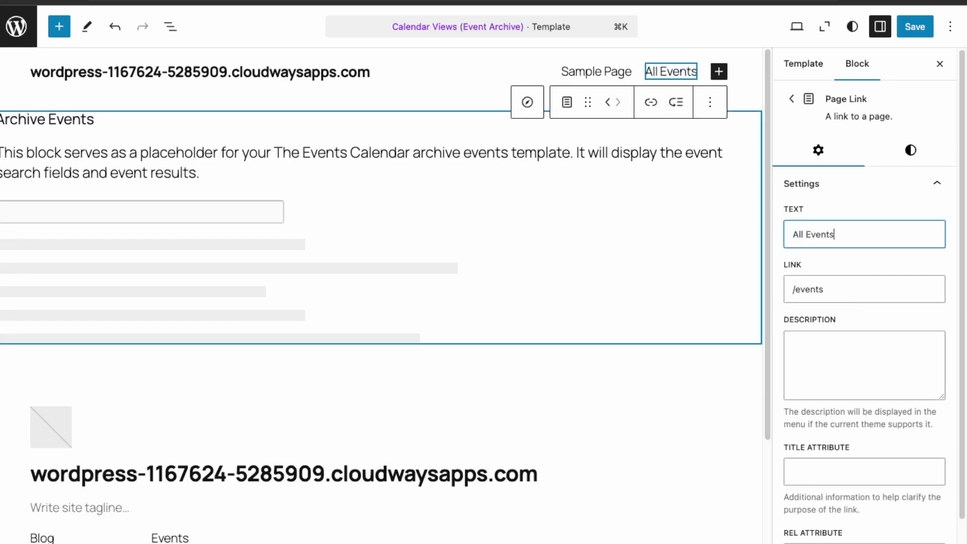
Remove the Page List from the navigation and save the template
{"action": "left_click", "coordinate": [791, 99]}
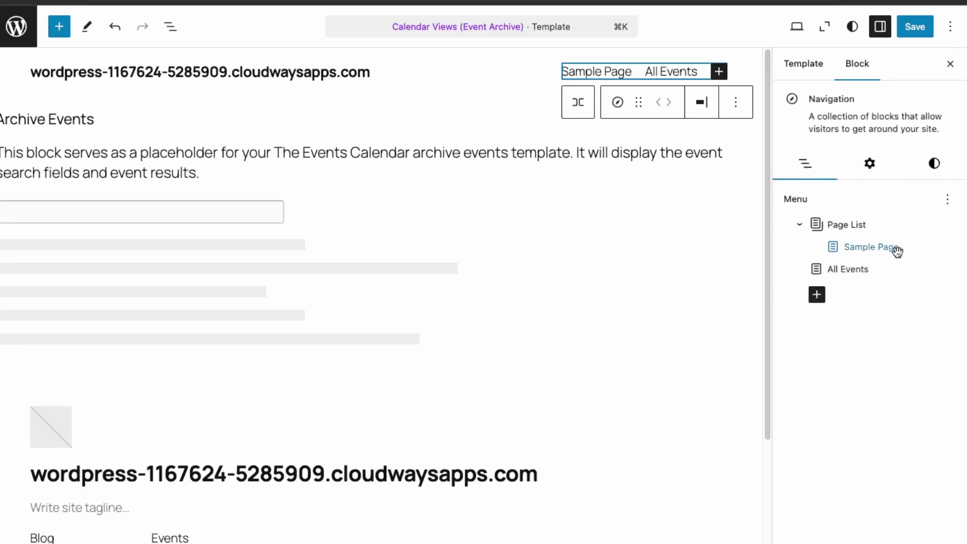
{"action": "left_click", "coordinate": [936, 224]}
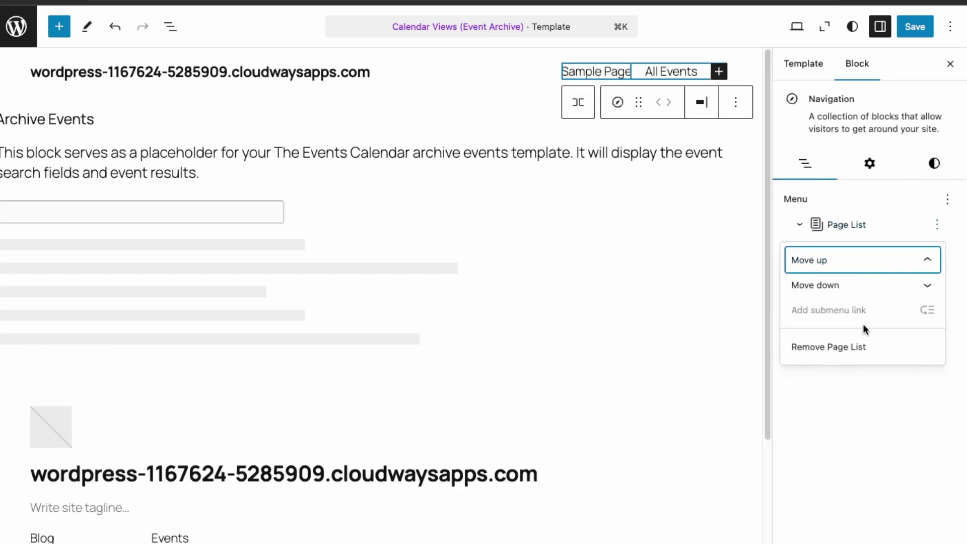
{"action": "left_click", "coordinate": [856, 349]}
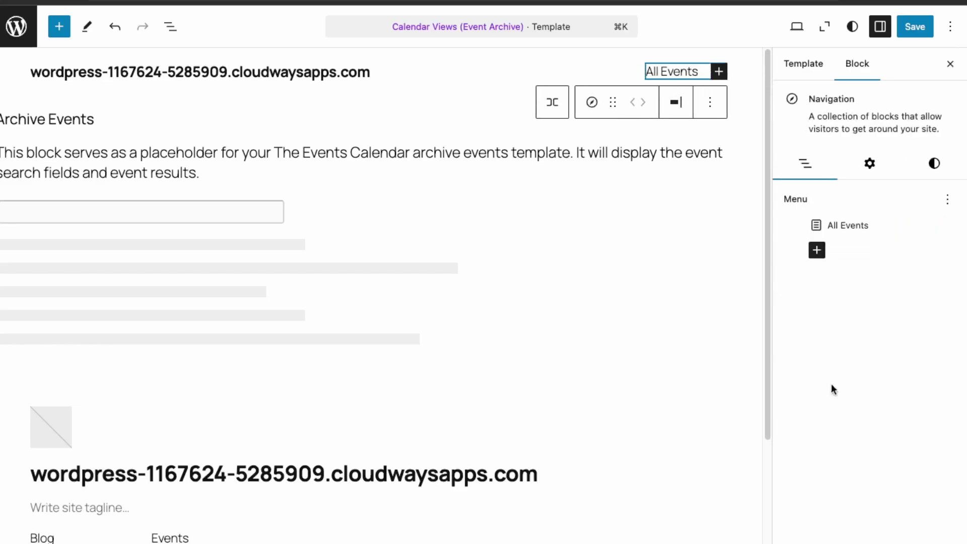
{"action": "left_click", "coordinate": [920, 26]}
{"action": "left_click", "coordinate": [917, 27]}
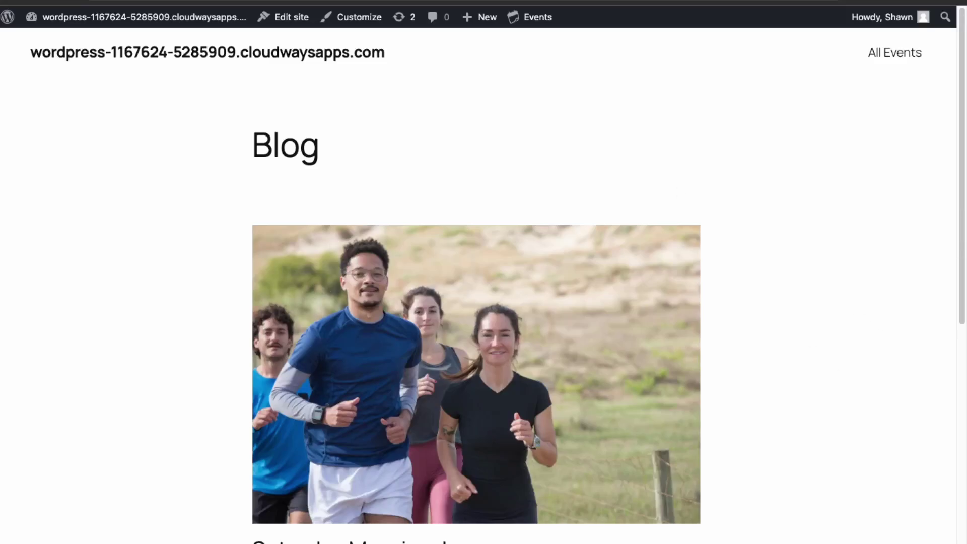
Follow the All Events header link, then open the Saturday Morning Jog event page
{"action": "left_click", "coordinate": [892, 55]}
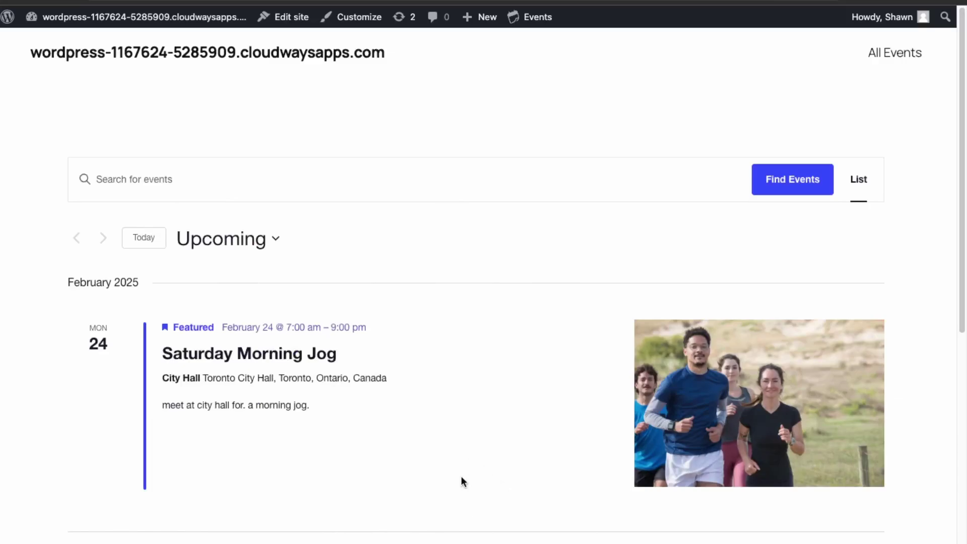
{"action": "scroll", "coordinate": [487, 385], "scroll_direction": "down", "scroll_amount": 1}
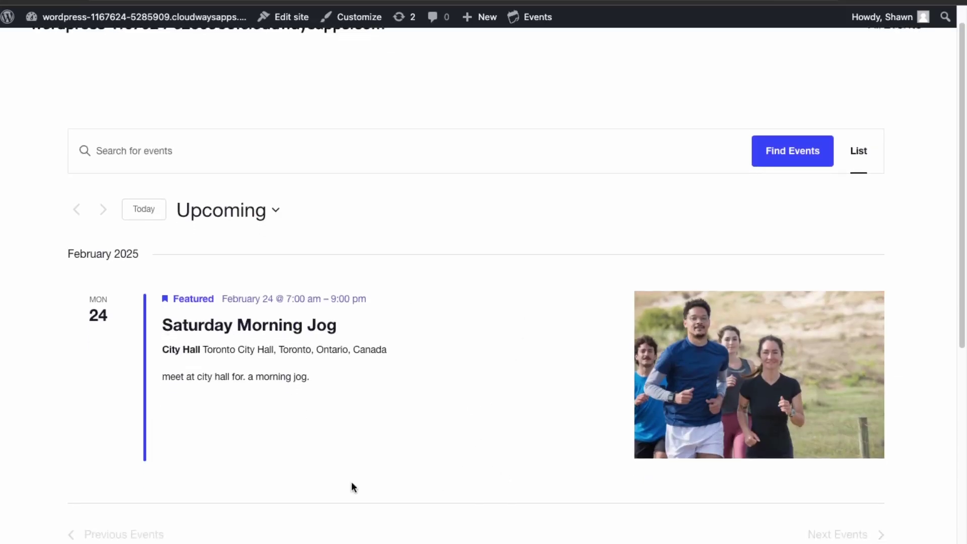
{"action": "left_click", "coordinate": [292, 329]}
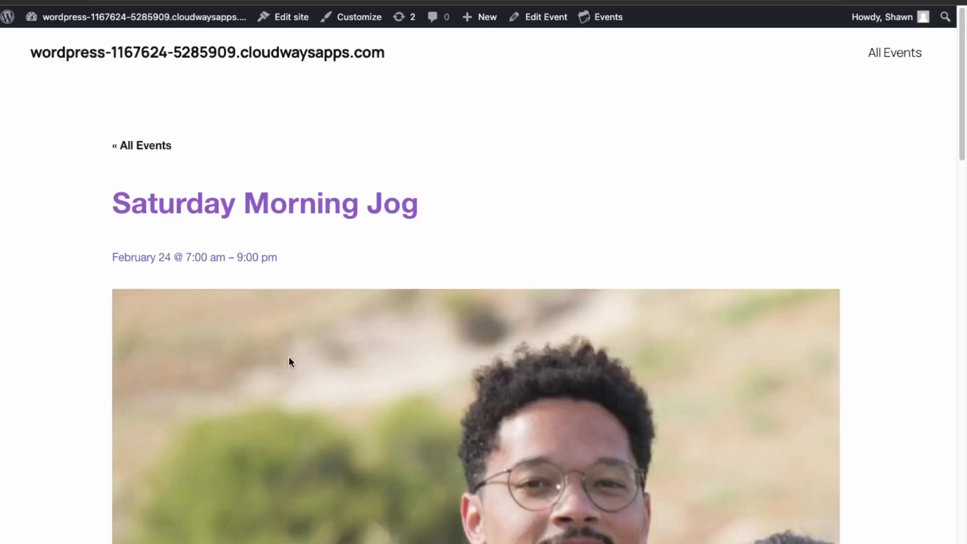
{"action": "scroll", "coordinate": [290, 359], "scroll_direction": "down", "scroll_amount": 15}
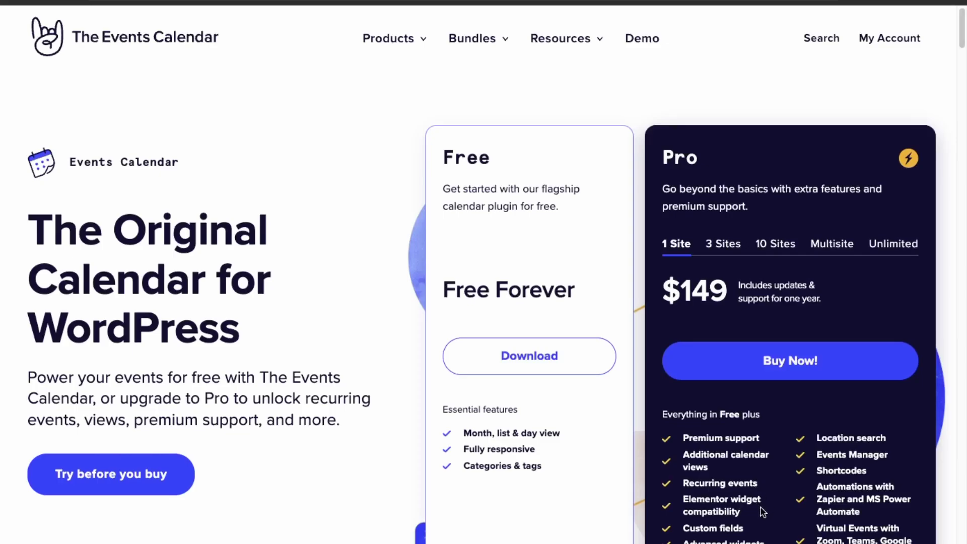
{"action": "scroll", "coordinate": [760, 514], "scroll_direction": "down", "scroll_amount": 1}
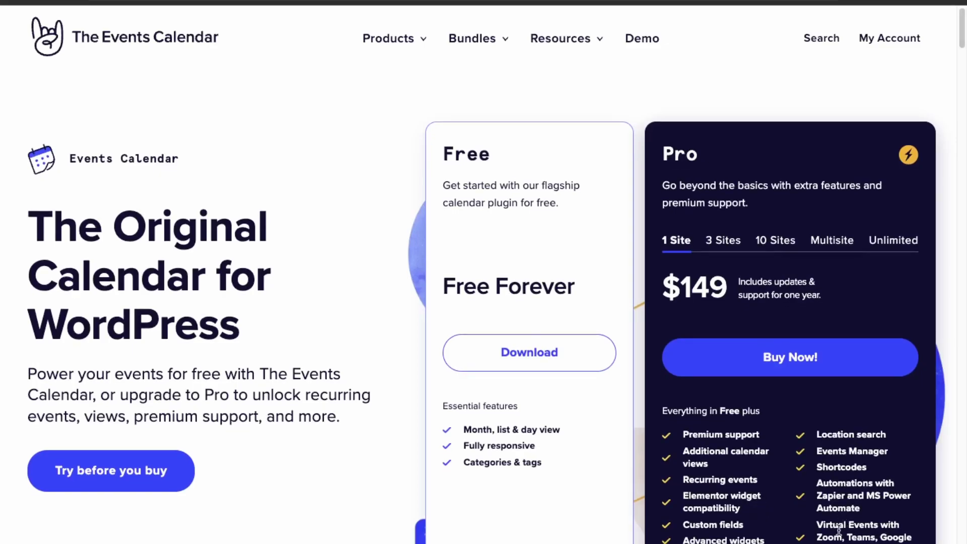